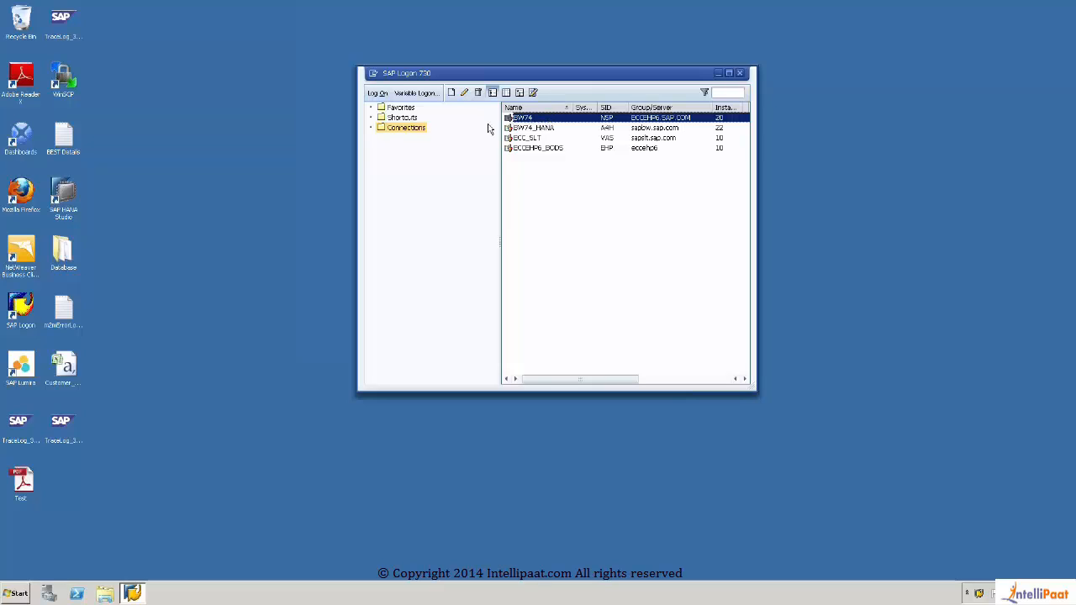
Step: Log on to the BW74 system, entering BEST as the user and filling in the account password
click(383, 94)
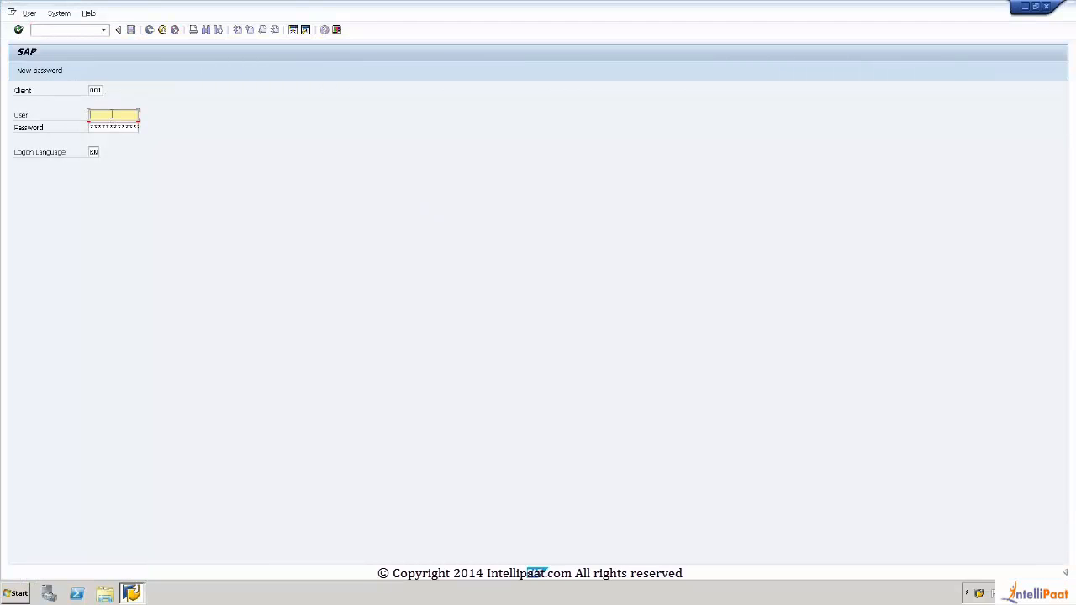
click(112, 117)
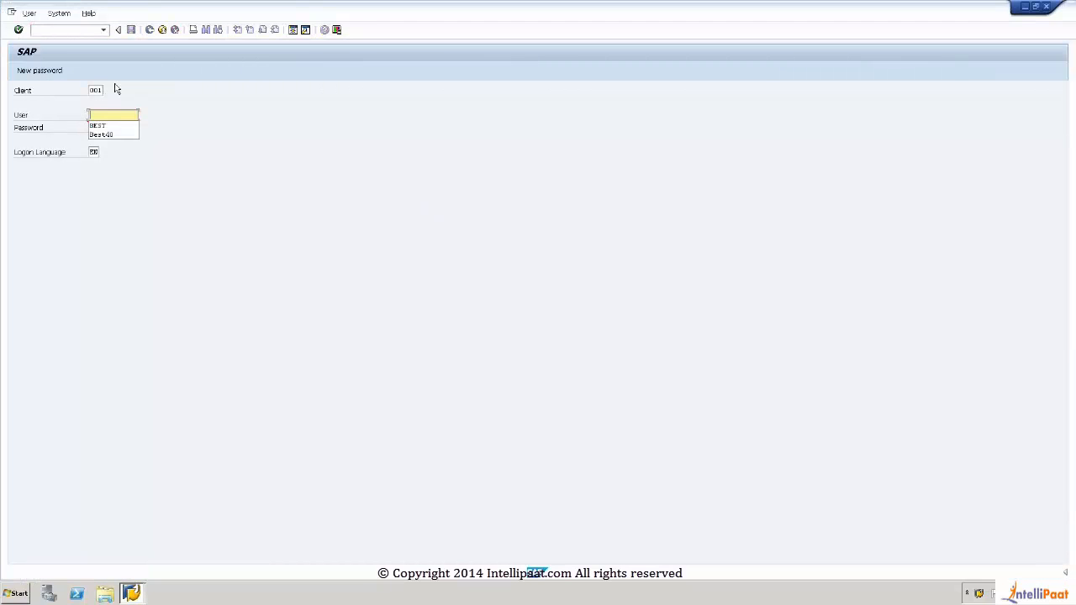
click(105, 127)
click(105, 128)
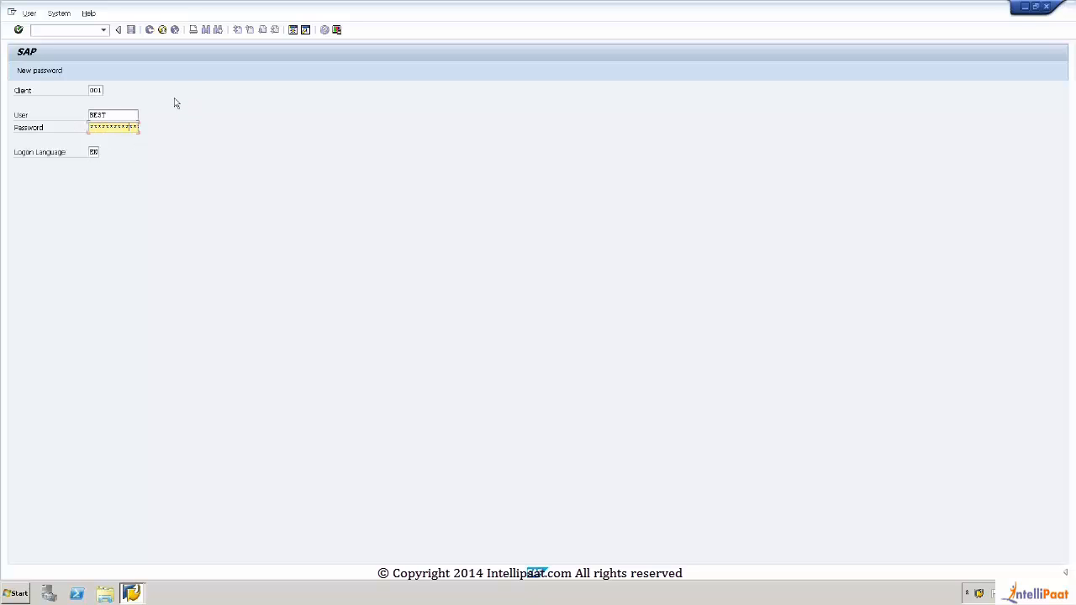
key(Return)
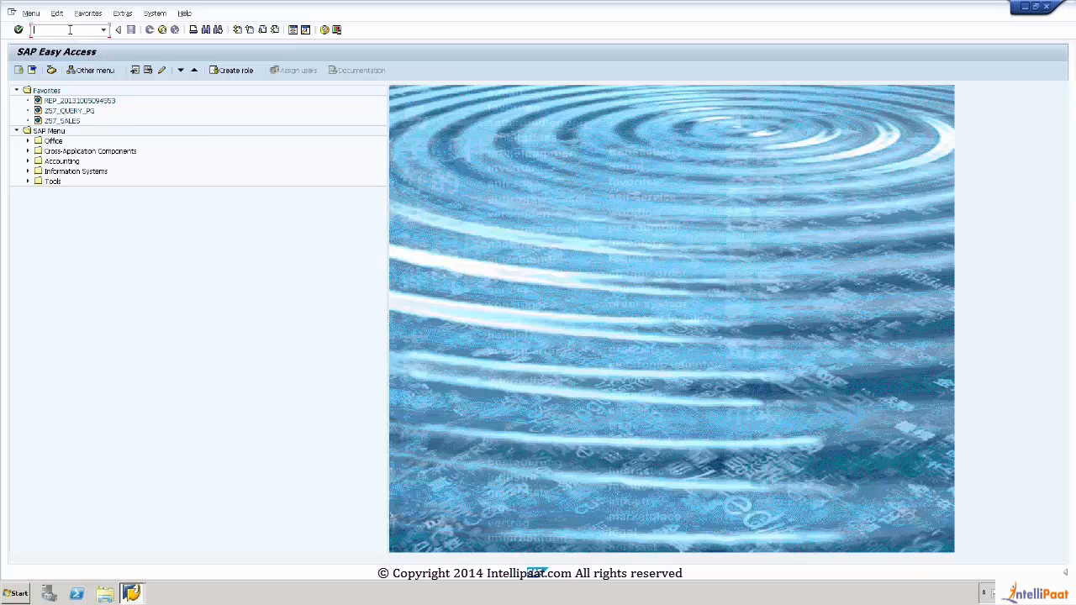
Step: Run transaction RSA1 and display the source systems, widening the navigation area so its full entry names fit
text(RSA1)
key(Return)
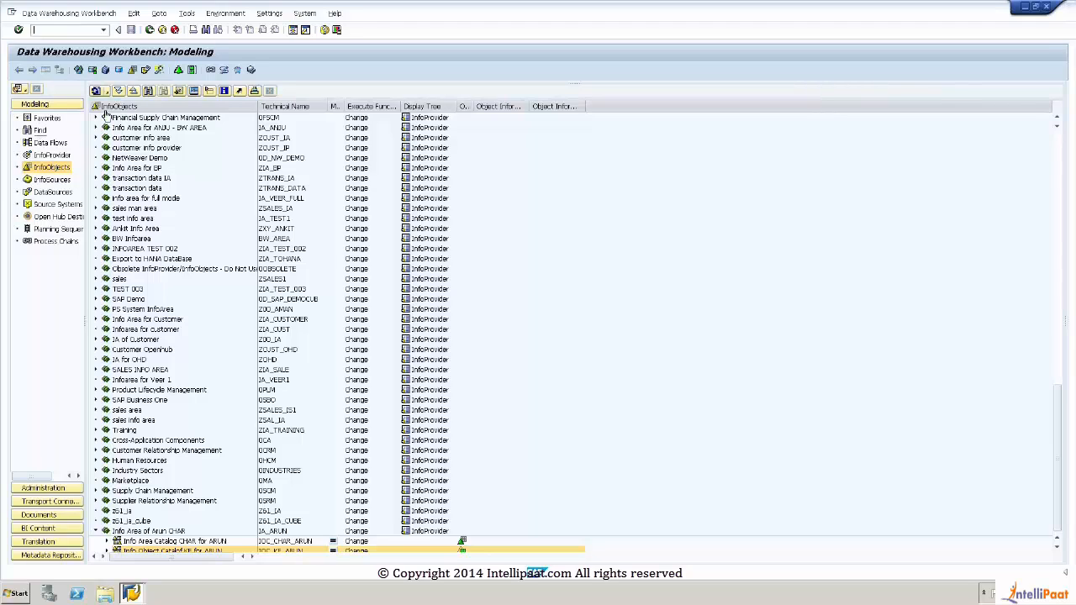
click(55, 204)
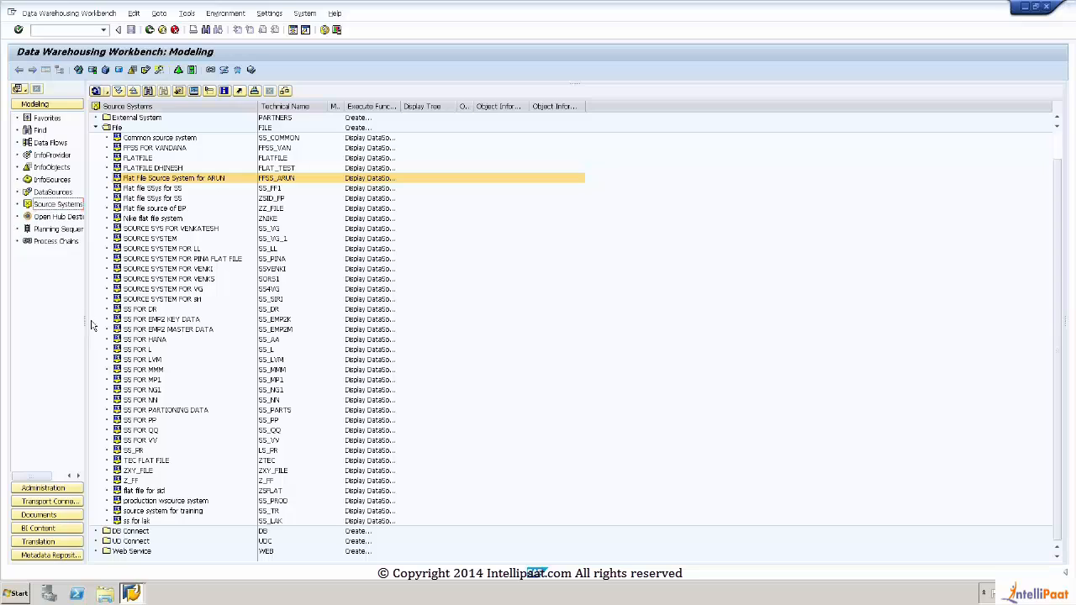
drag(85, 320, 110, 320)
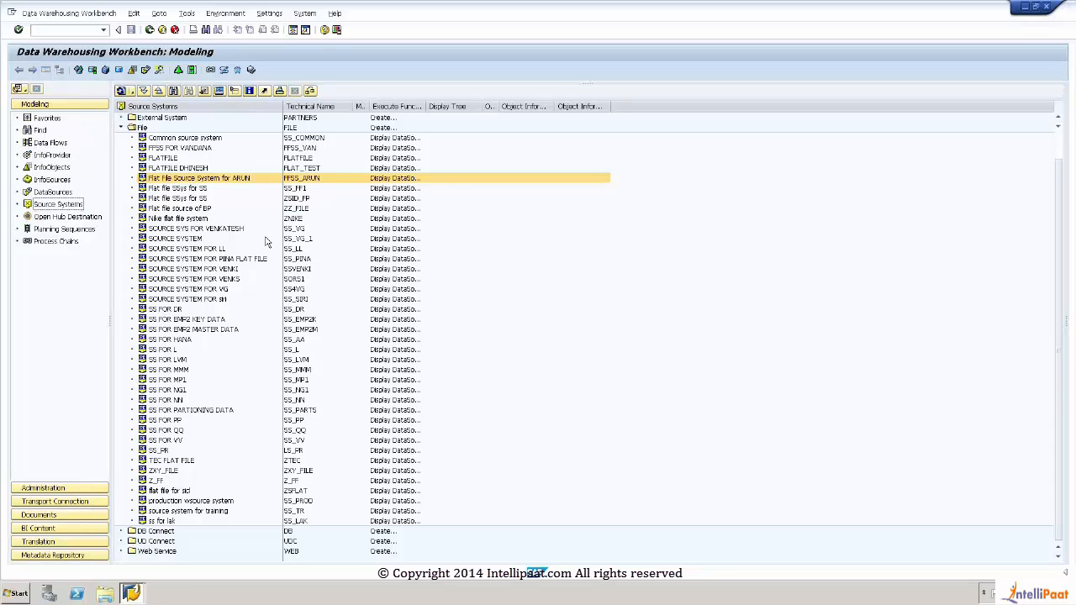
Step: Open the DataSources tree of the highlighted flat file source system in the File group
click(217, 179)
double_click(216, 178)
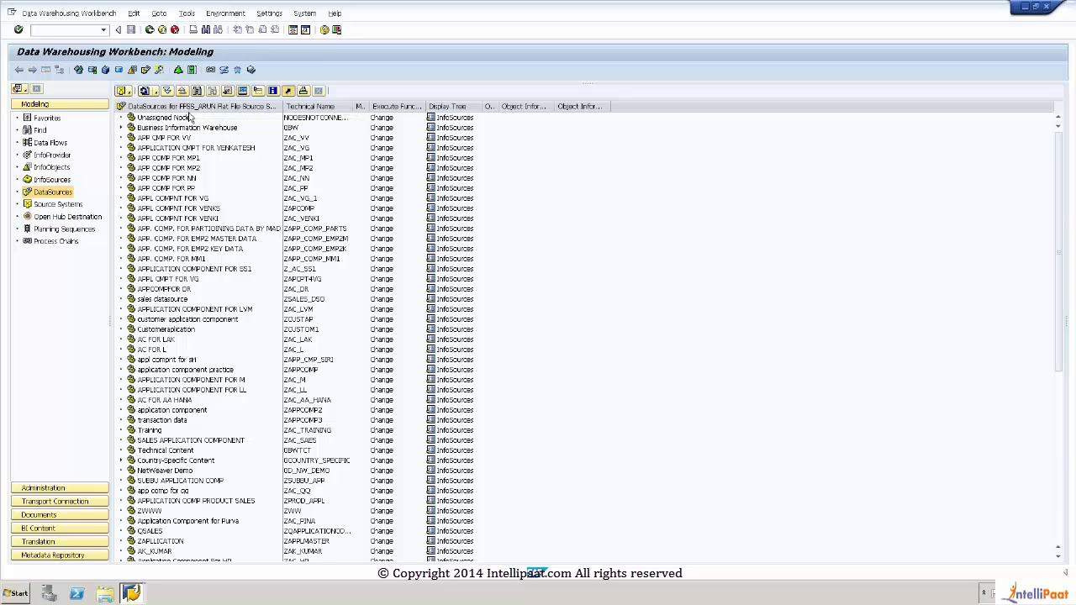
click(67, 206)
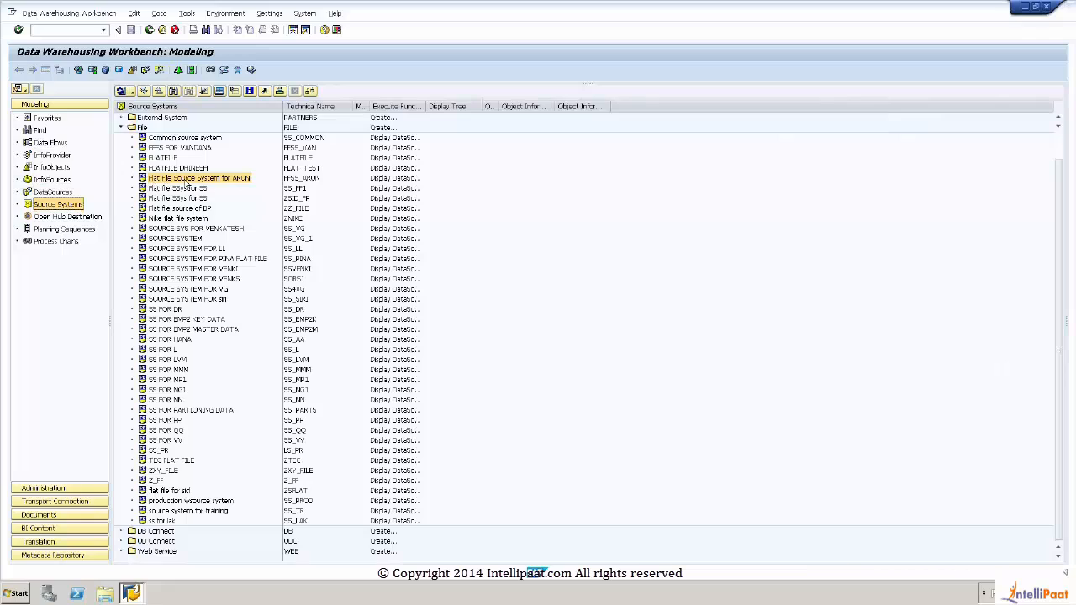
click(188, 180)
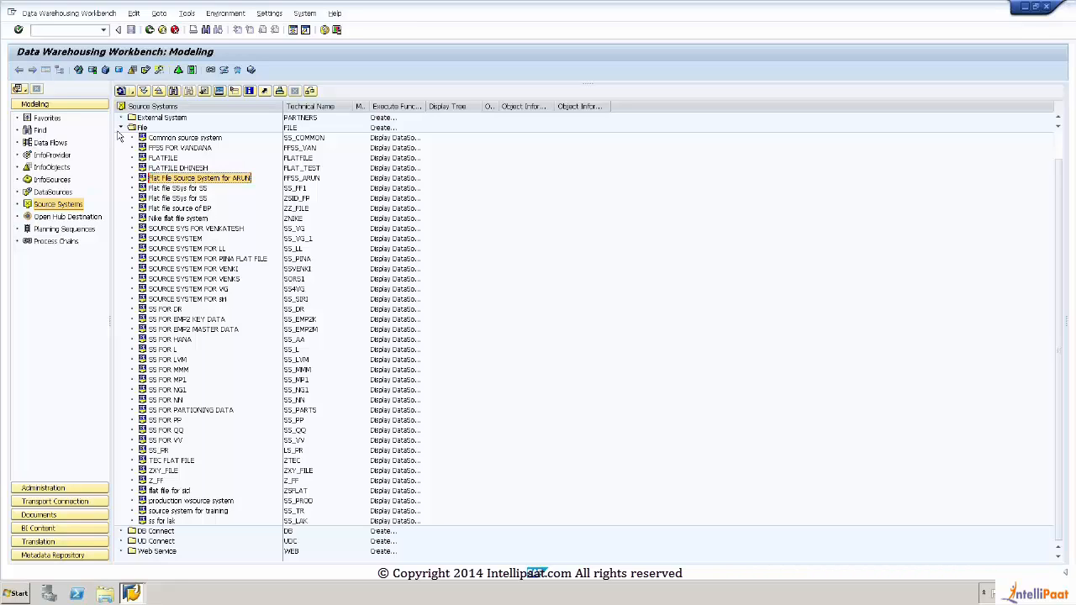
double_click(191, 181)
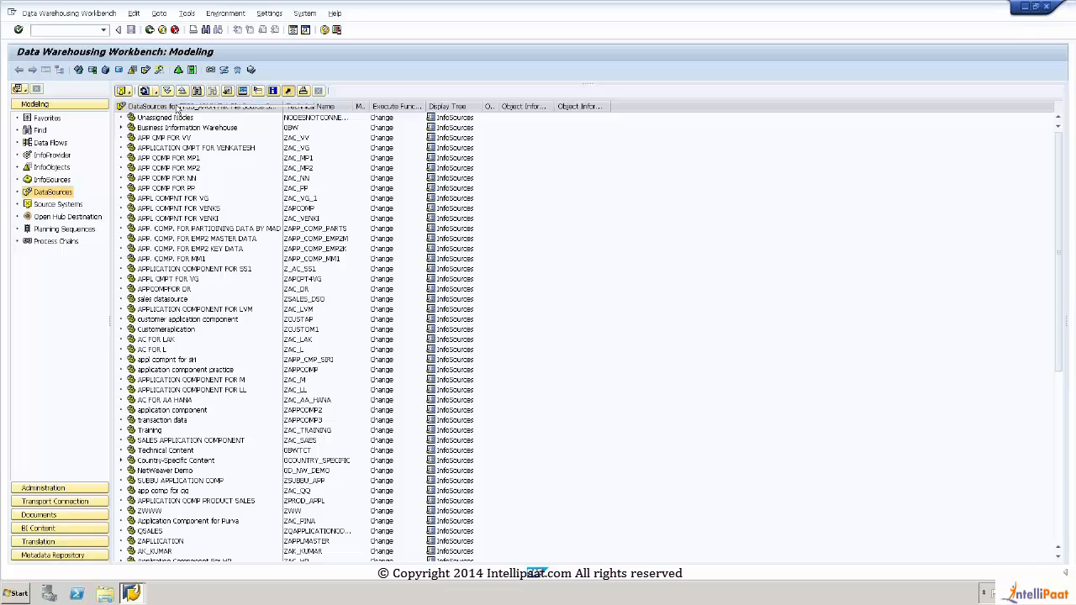
Step: Start creating an application component in the DataSources tree and begin its technical name with APC_
right_click(188, 118)
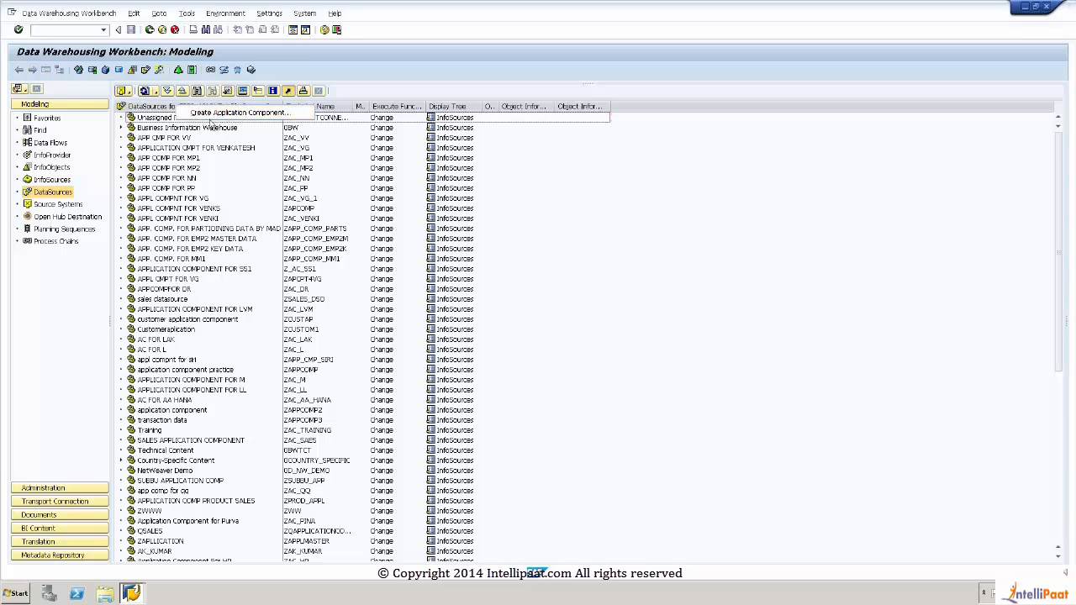
click(251, 116)
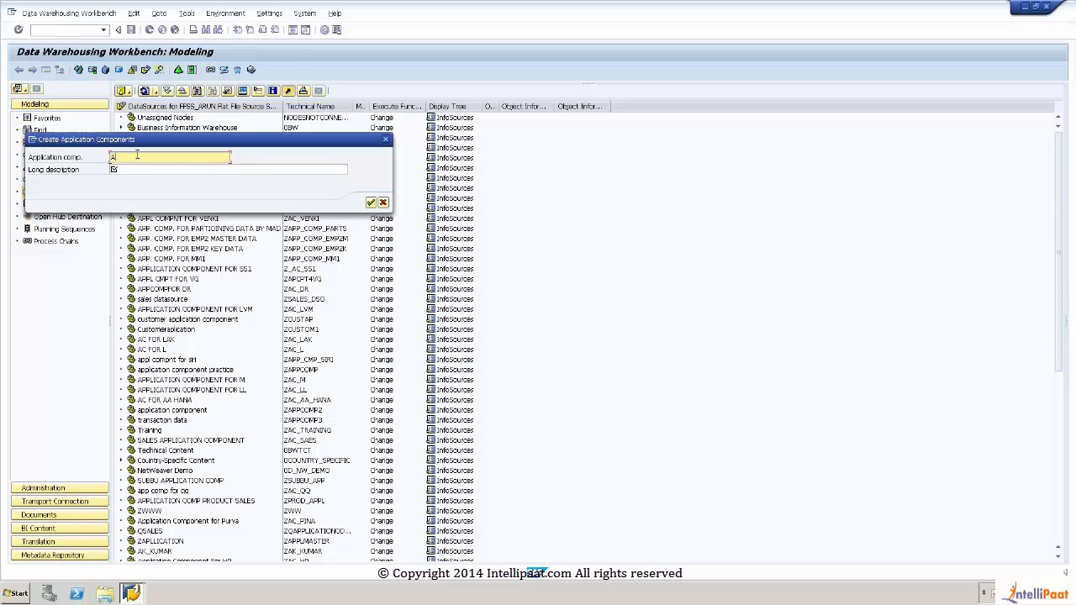
text(P)
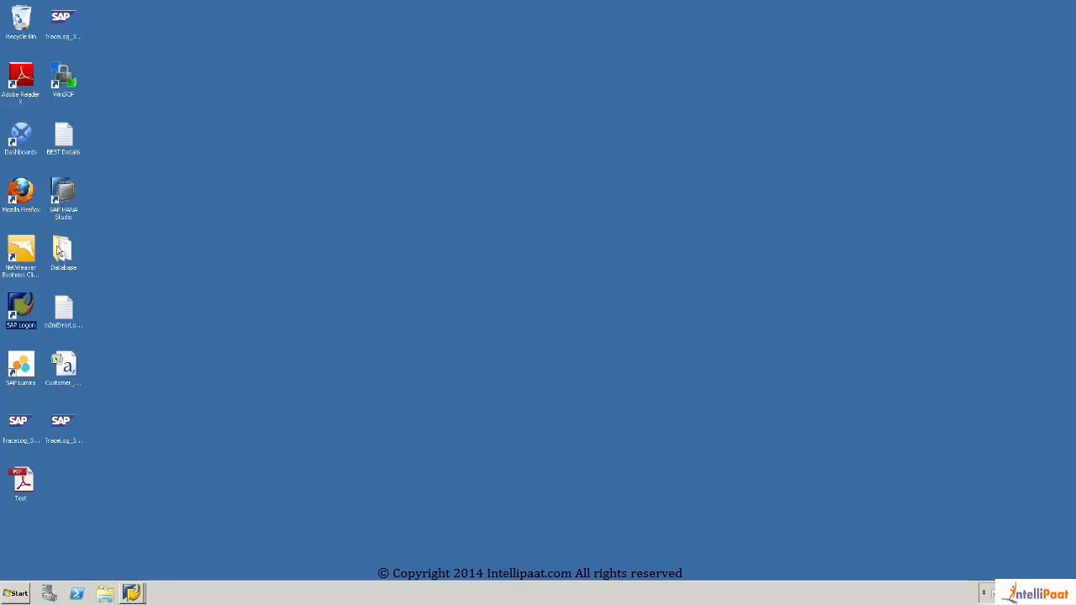
Step: Open the Database folder from the desktop in a maximized window and widen its Type column
double_click(60, 252)
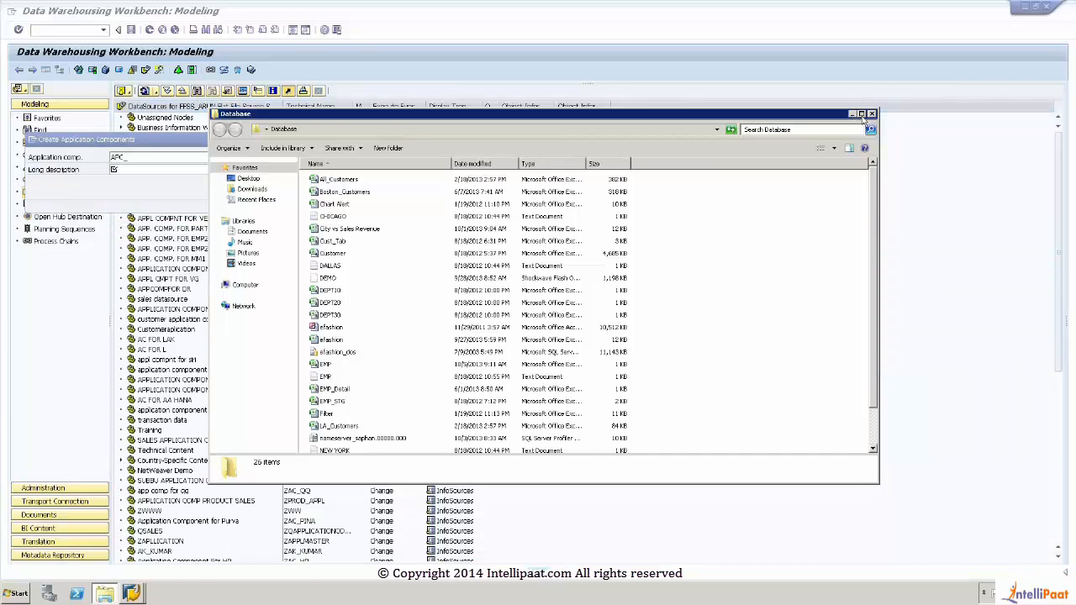
click(862, 114)
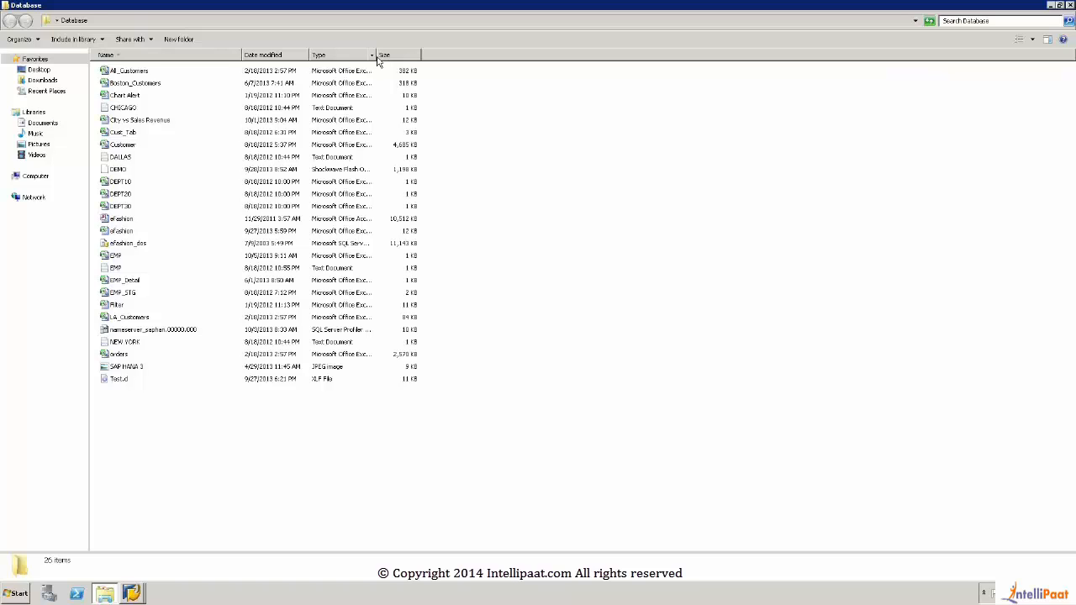
drag(375, 55, 503, 56)
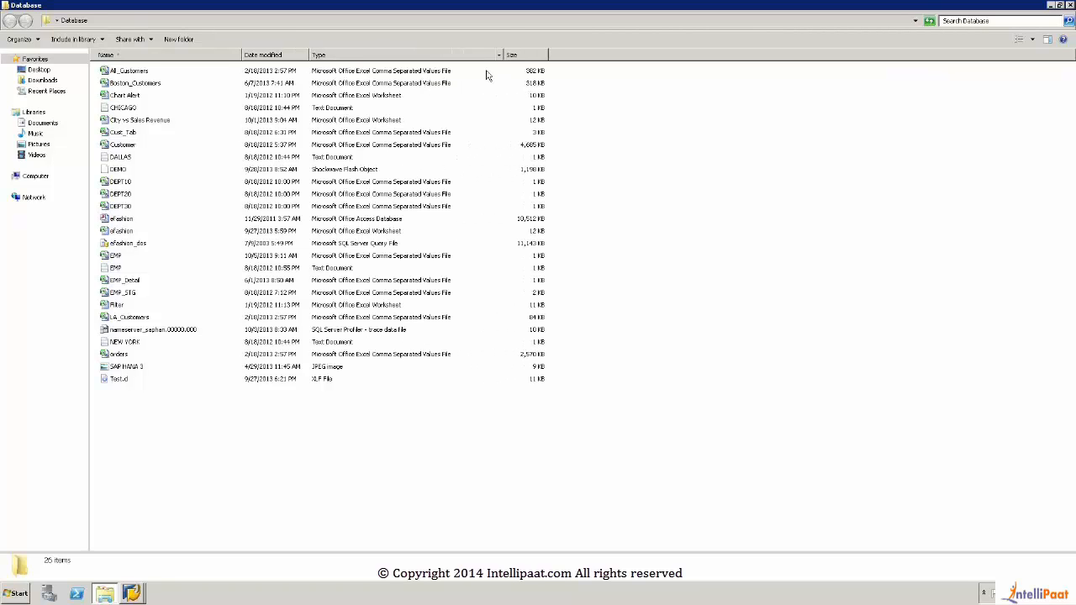
Step: Try to open the EMP comma separated values file directly from the Database folder
click(408, 75)
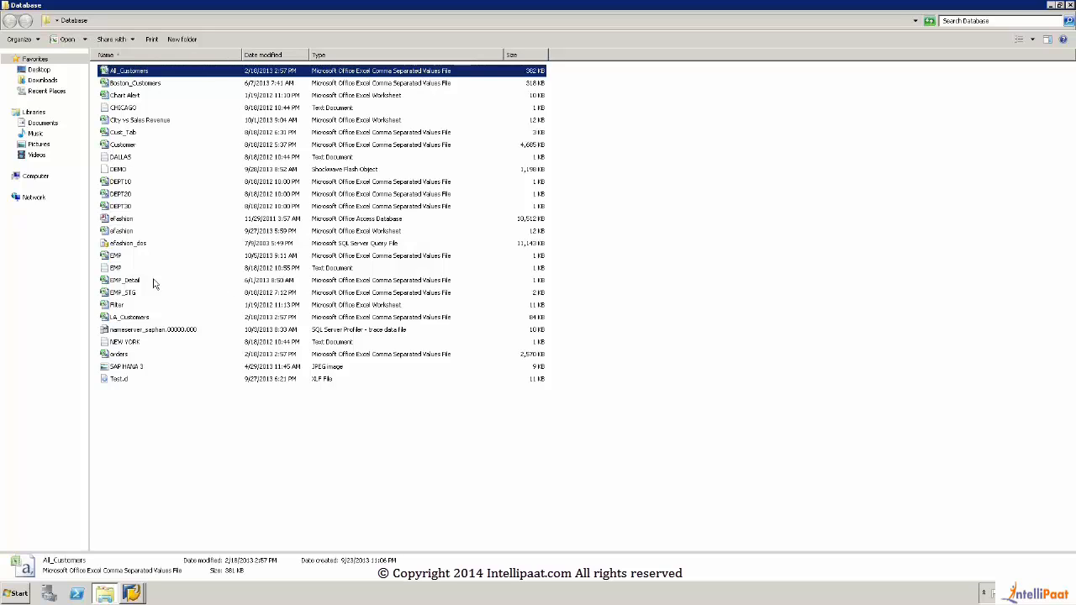
click(389, 256)
double_click(123, 257)
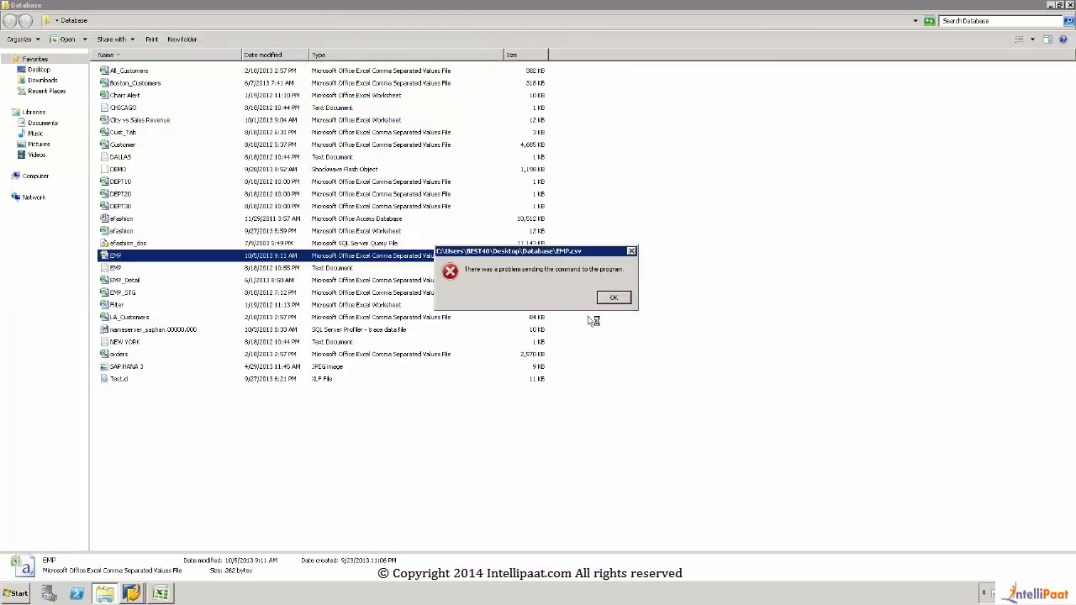
click(602, 300)
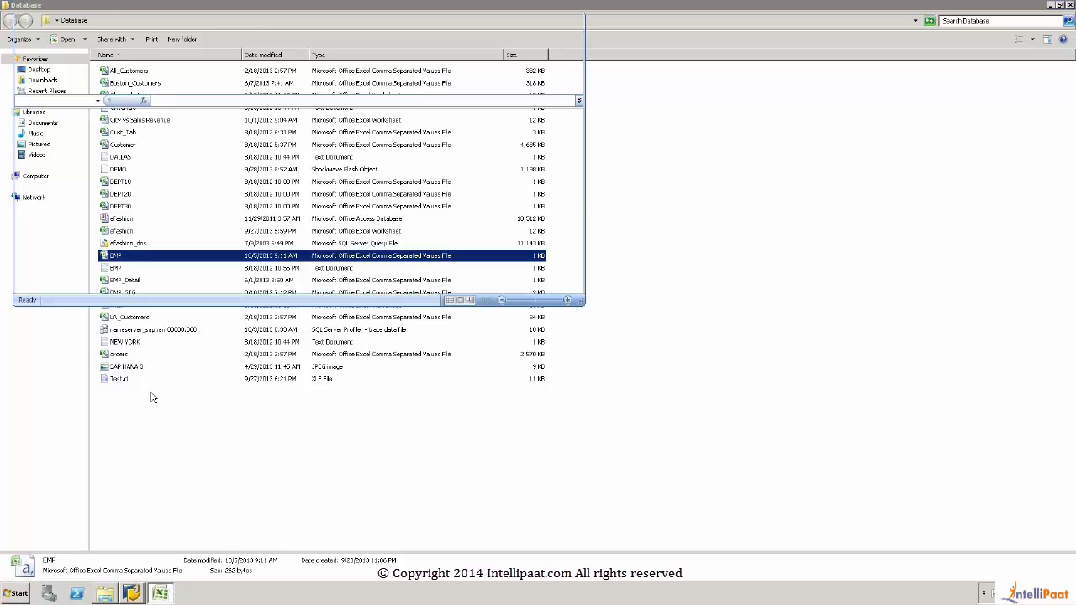
Step: Open the EMP comma separated values file in Excel from the desktop's Database folder, with the file filter set to All Files
click(27, 35)
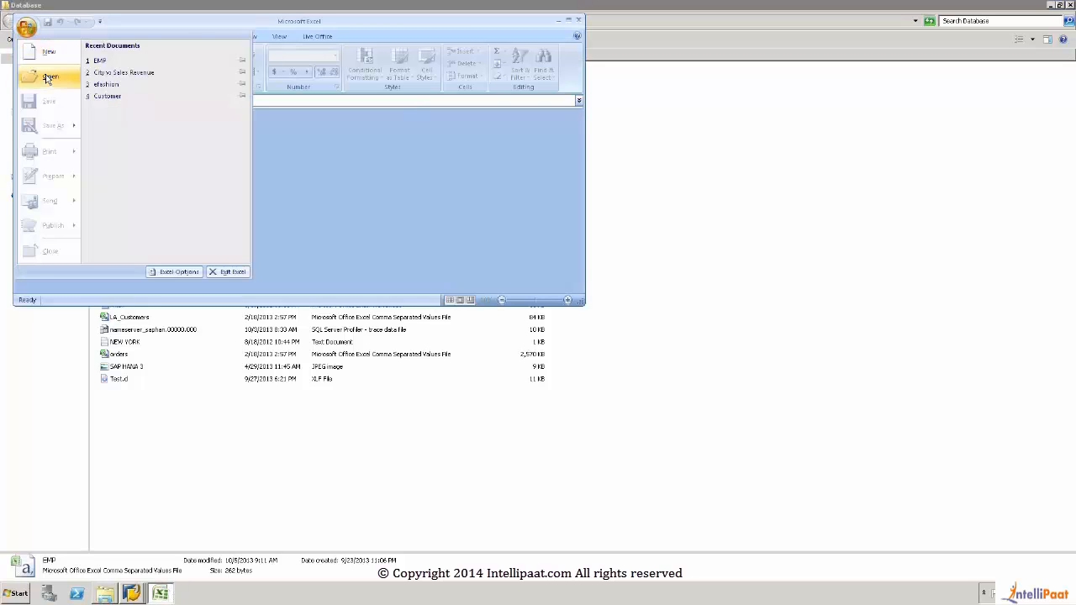
click(47, 76)
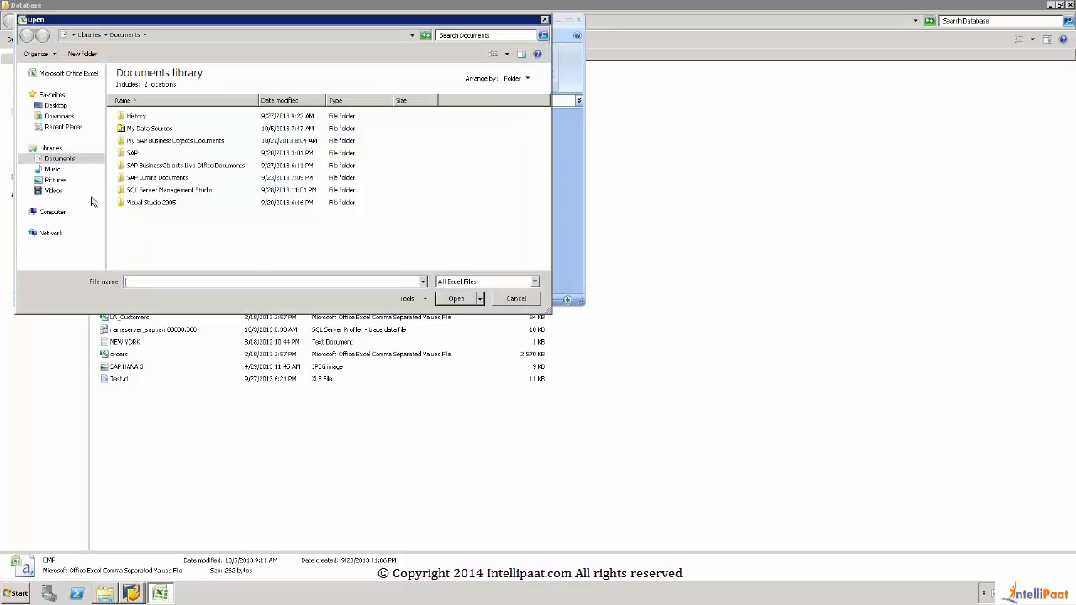
click(56, 106)
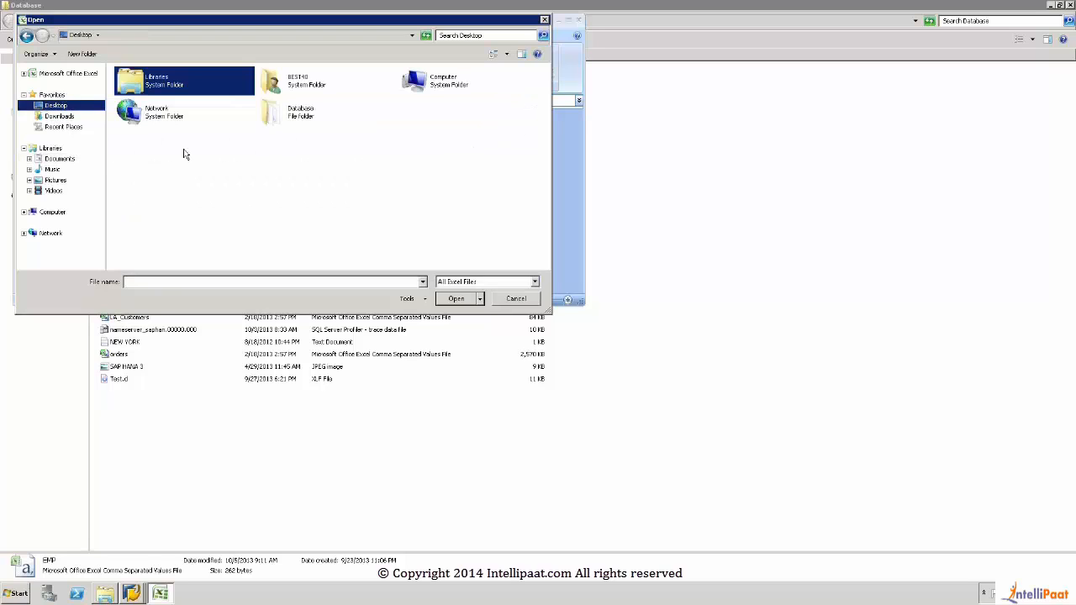
double_click(295, 113)
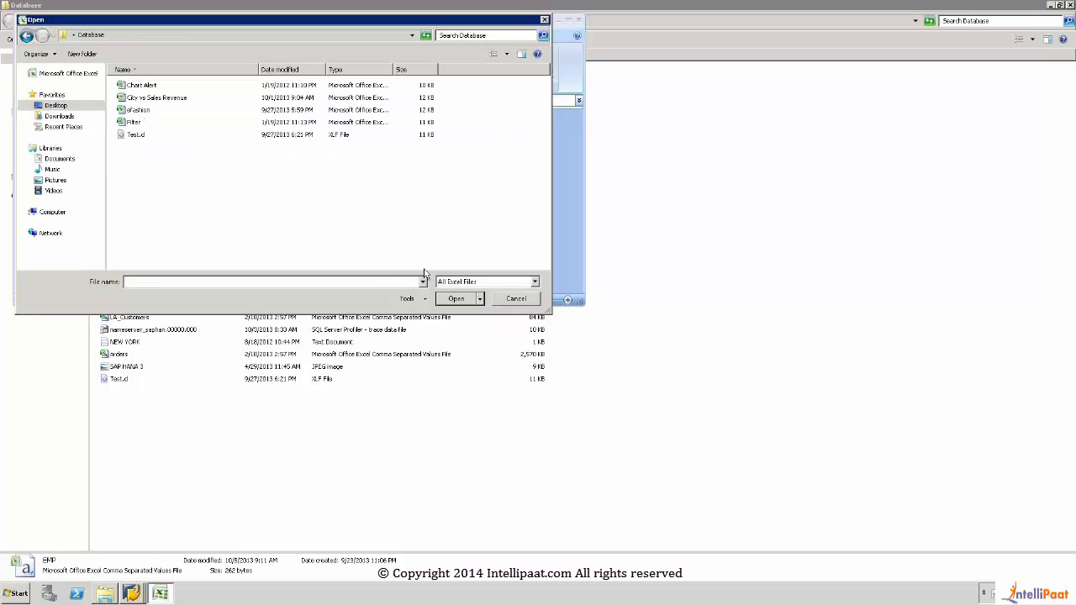
click(469, 283)
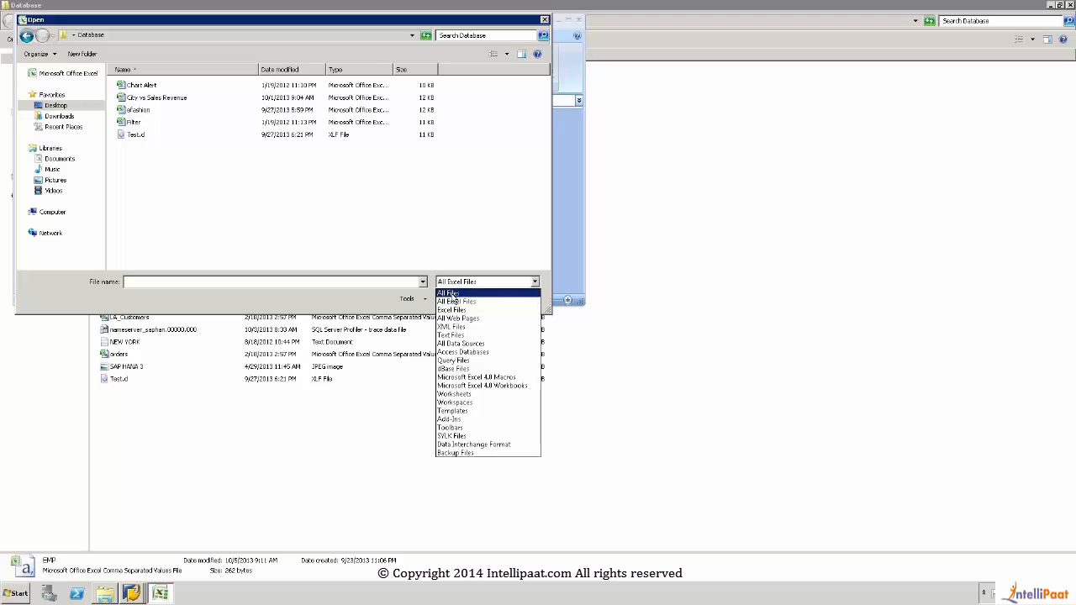
click(450, 293)
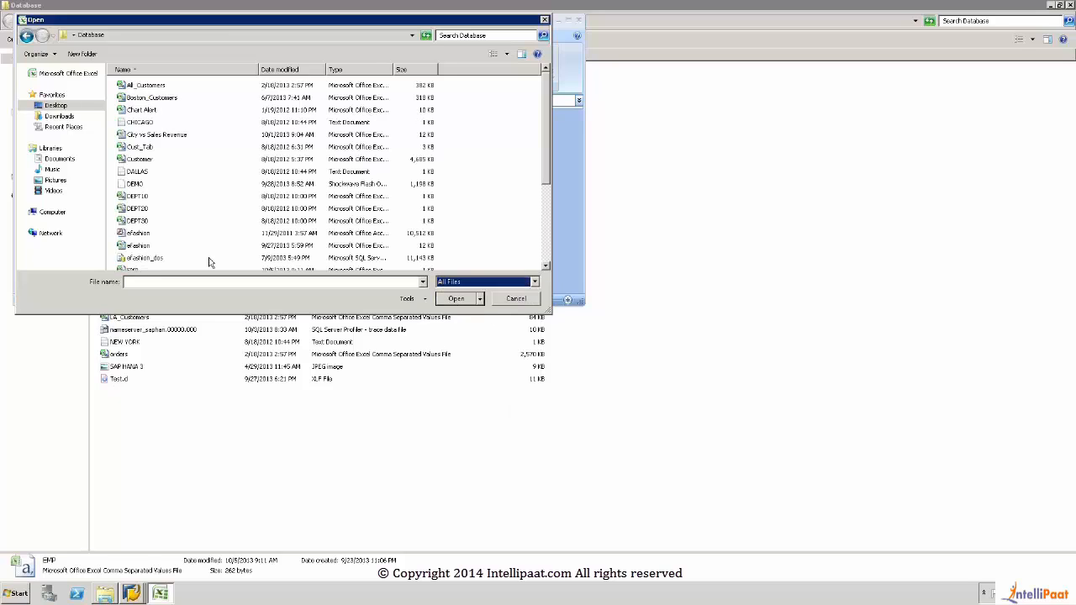
double_click(134, 272)
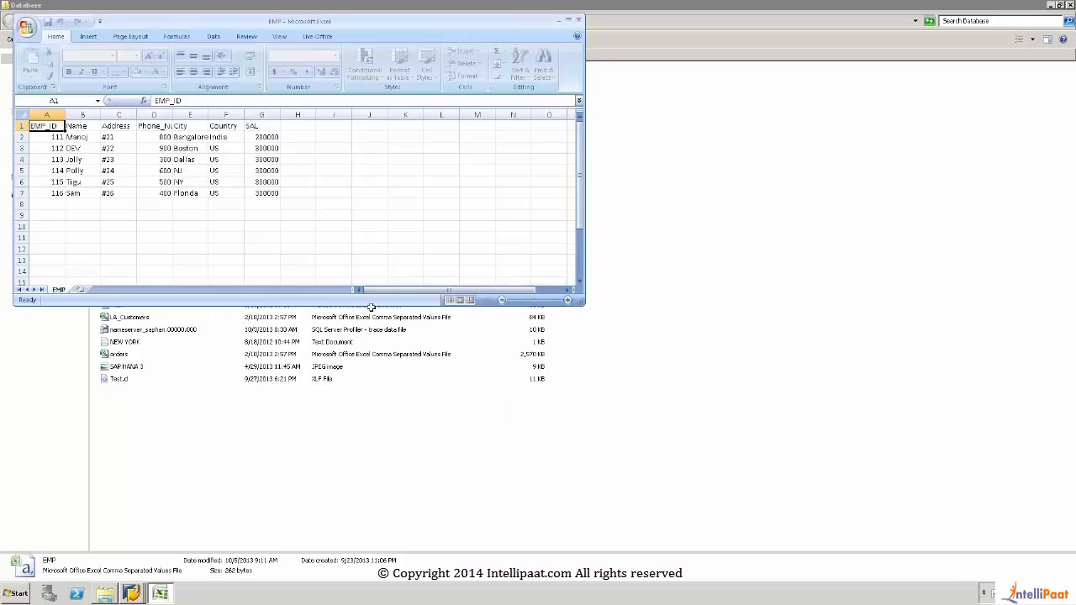
Step: Examine the employee records and the column headers from EMP_ID to SAL in the EMP sheet, and close Excel
drag(53, 131, 268, 196)
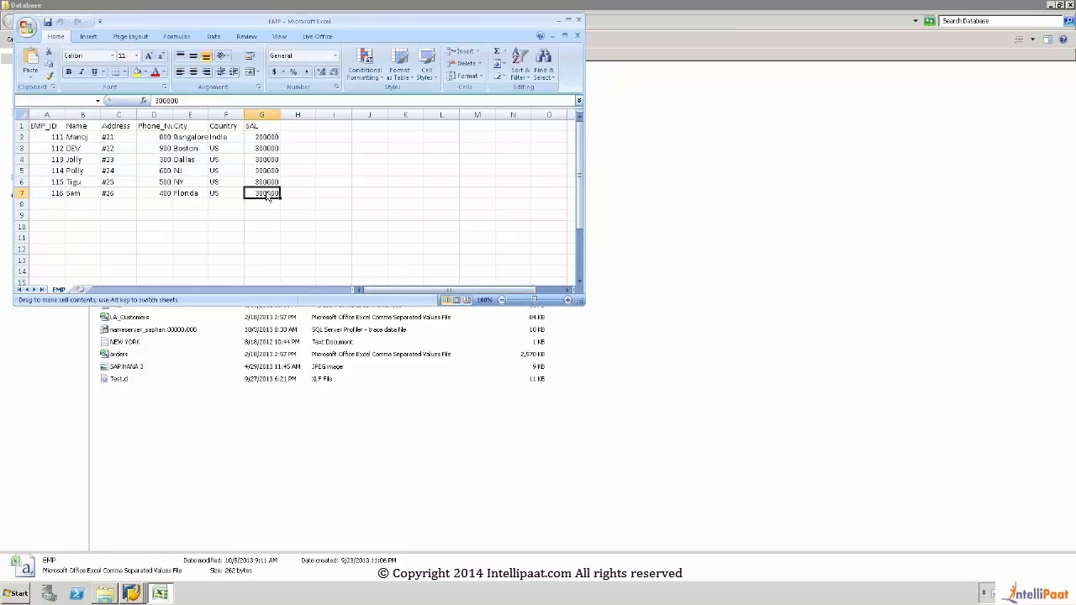
click(561, 321)
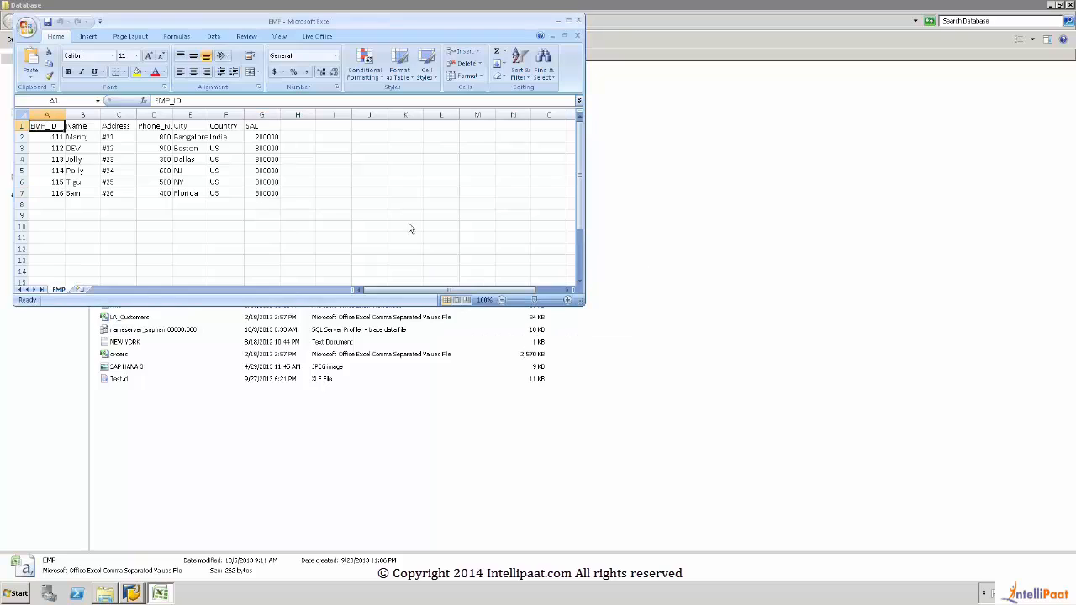
click(76, 126)
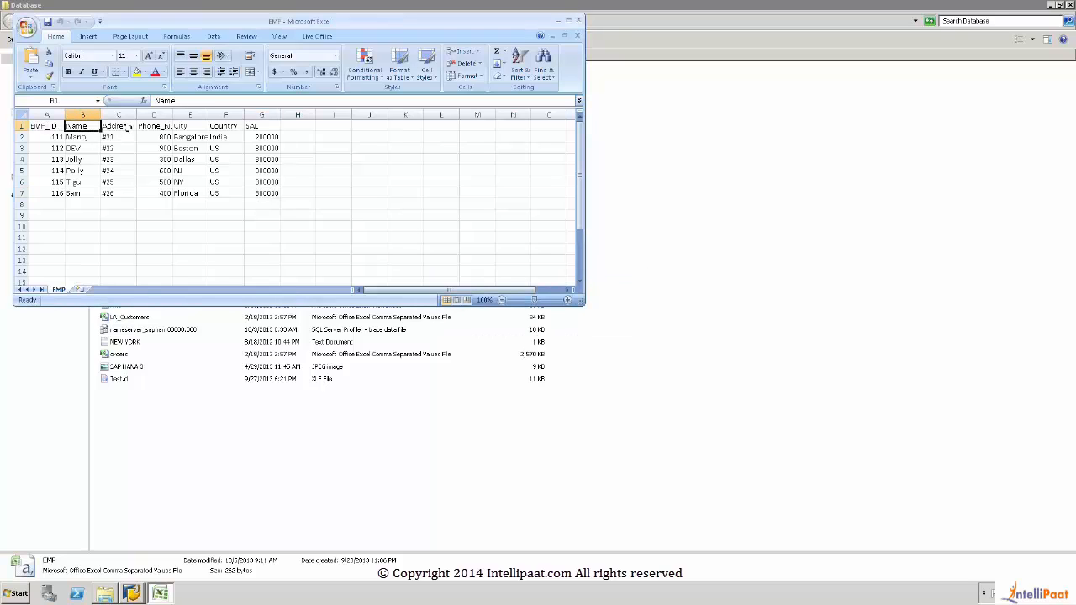
click(126, 128)
click(158, 130)
click(195, 128)
click(219, 126)
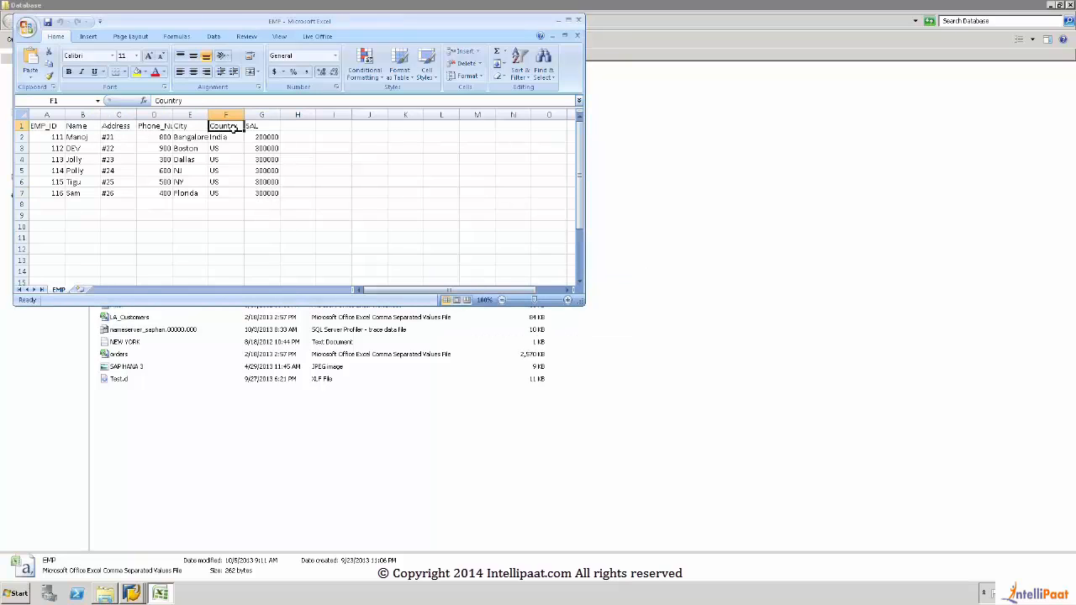
click(253, 131)
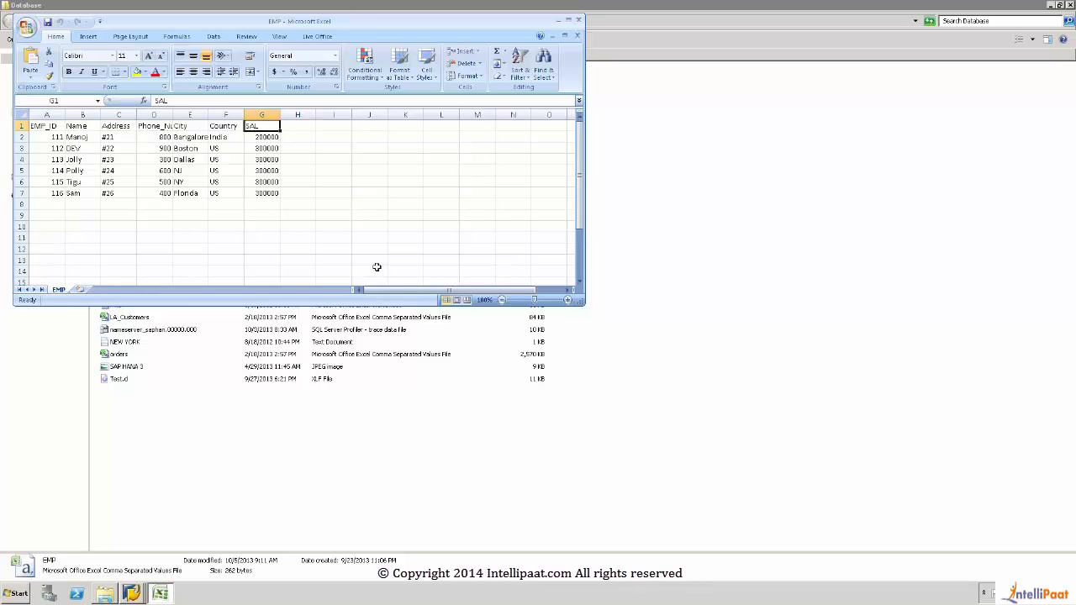
click(577, 24)
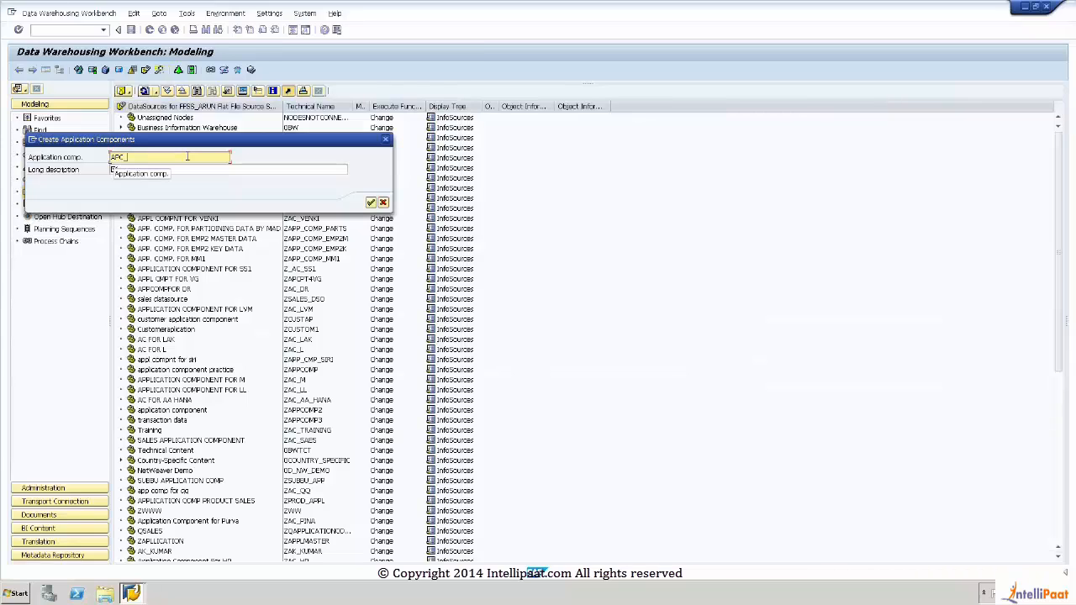
Step: Set the technical name of the new application component to ZAPC_EMP
key(BackSpace)
key(BackSpace)
key(BackSpace)
key(BackSpace)
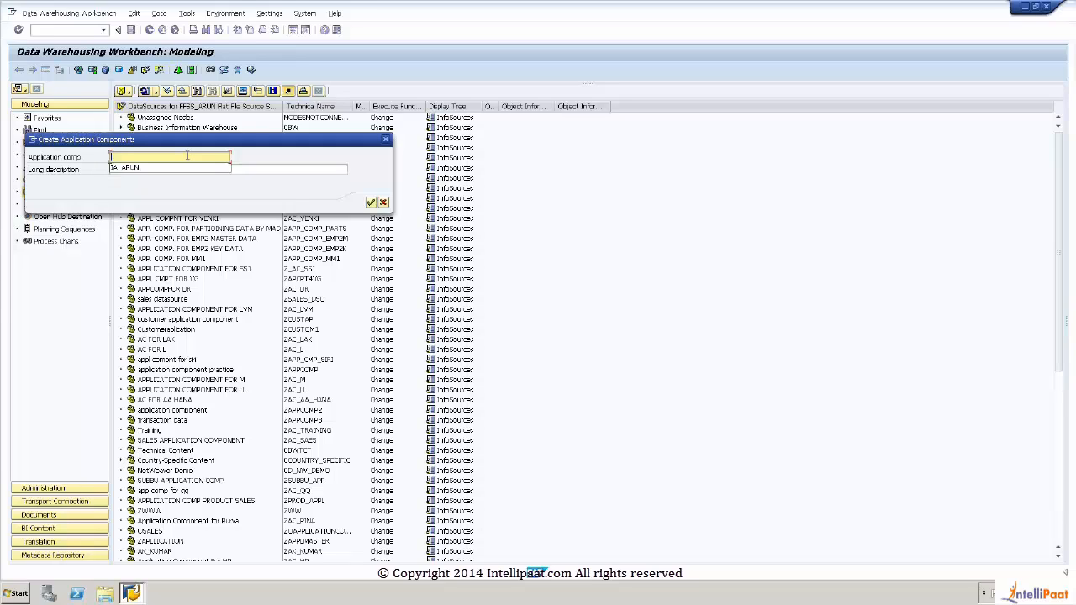
text(Z)
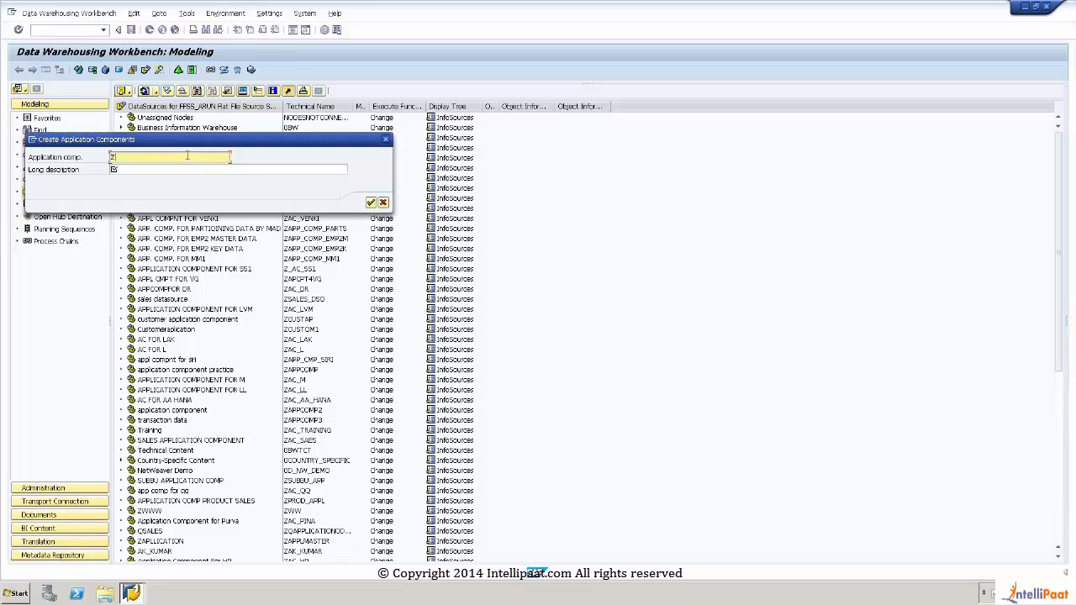
key(BackSpace)
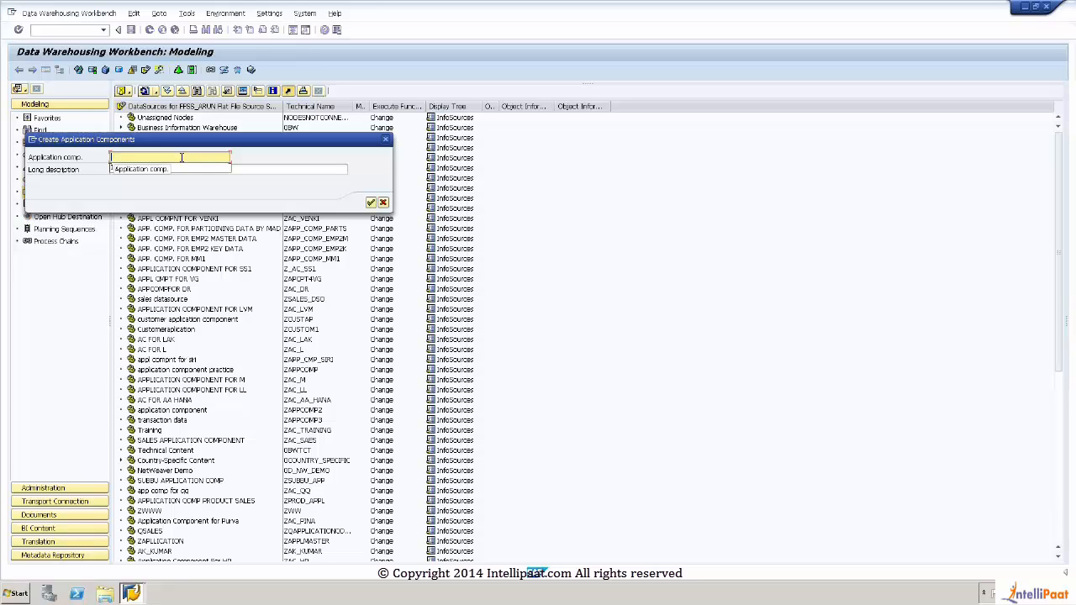
text(ZAPC_)
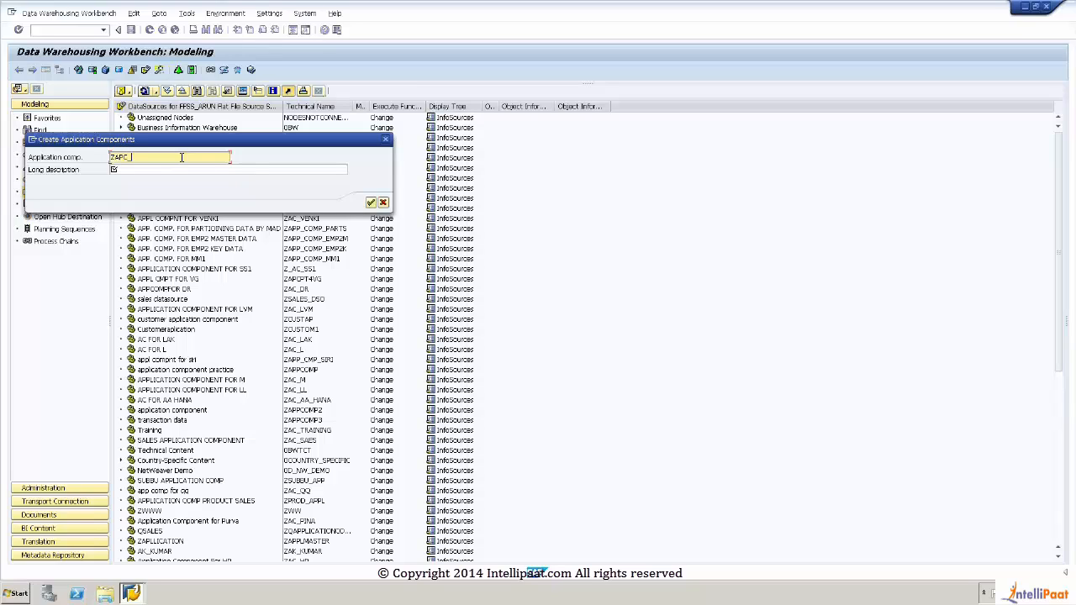
text(EMP)
Step: Enter "Application Component for EMP" as the long description and create the application component
click(167, 169)
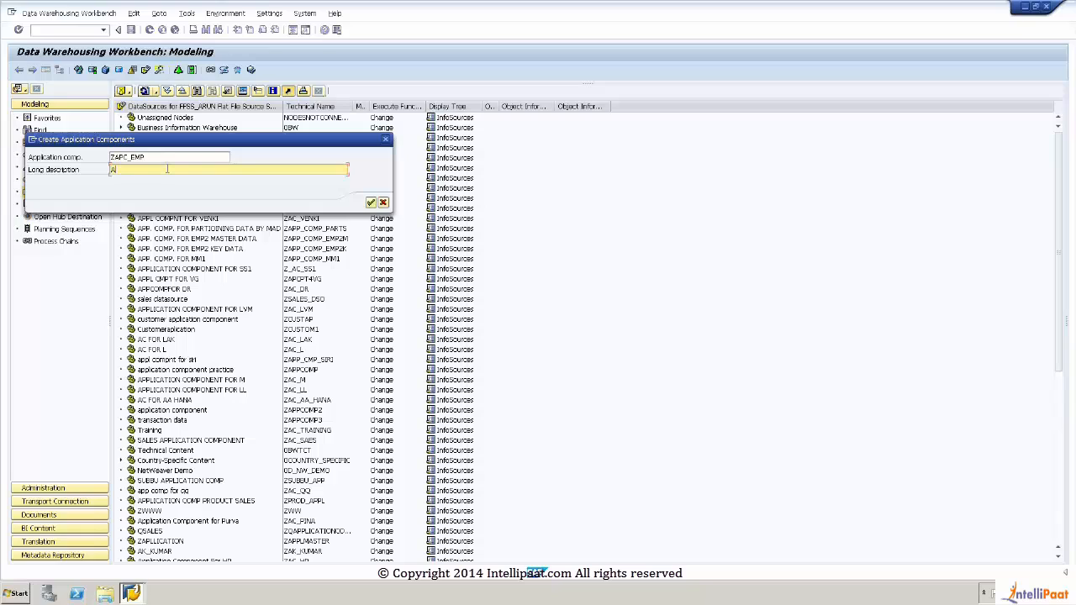
text(Application Compl)
text(nent for EMP)
click(371, 203)
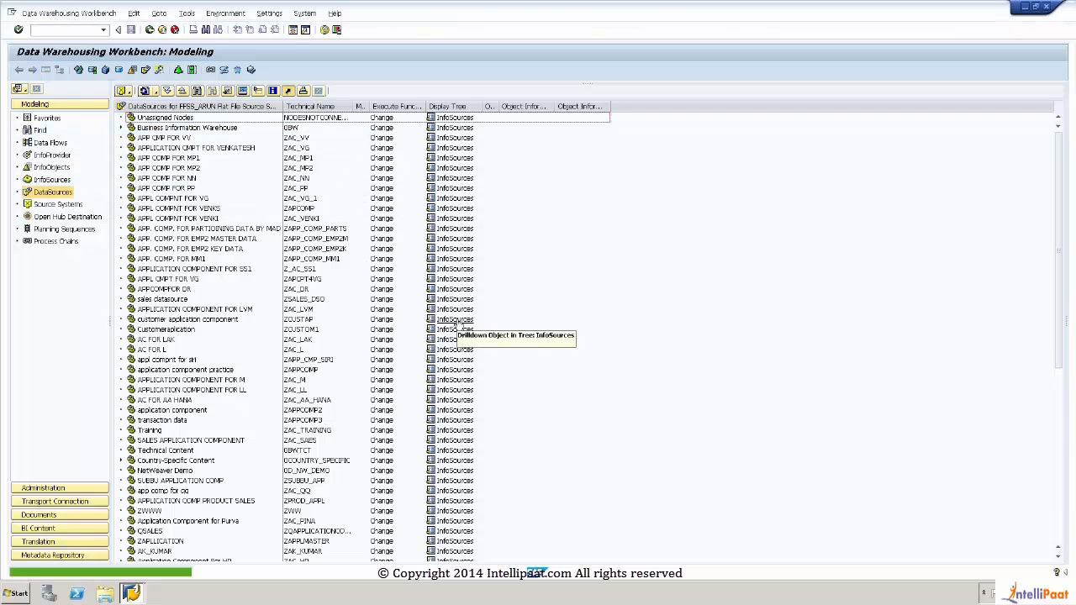
Step: Locate Application Component for EMP in the DataSources tree and examine the actions available for it
scroll(515, 473, down, 3)
scroll(514, 472, down, 6)
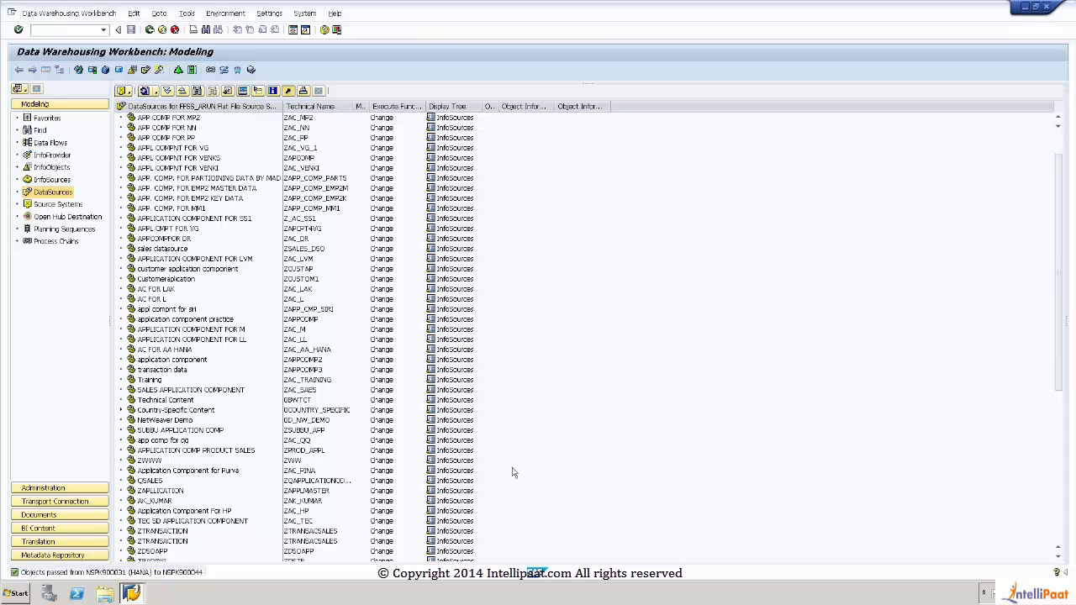
scroll(1048, 266, down, 5)
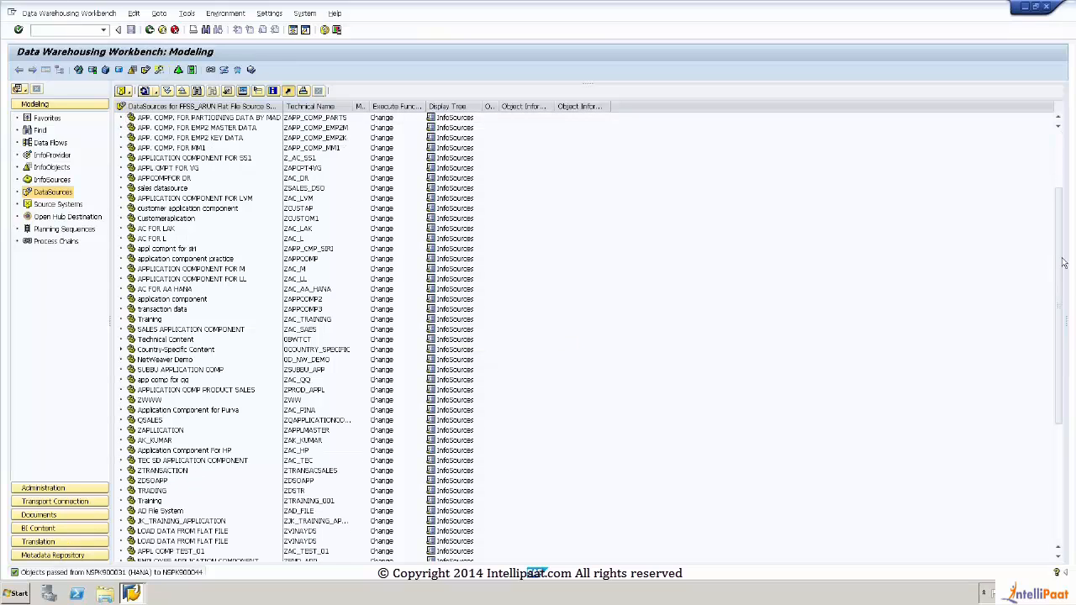
scroll(1070, 560, down, 4)
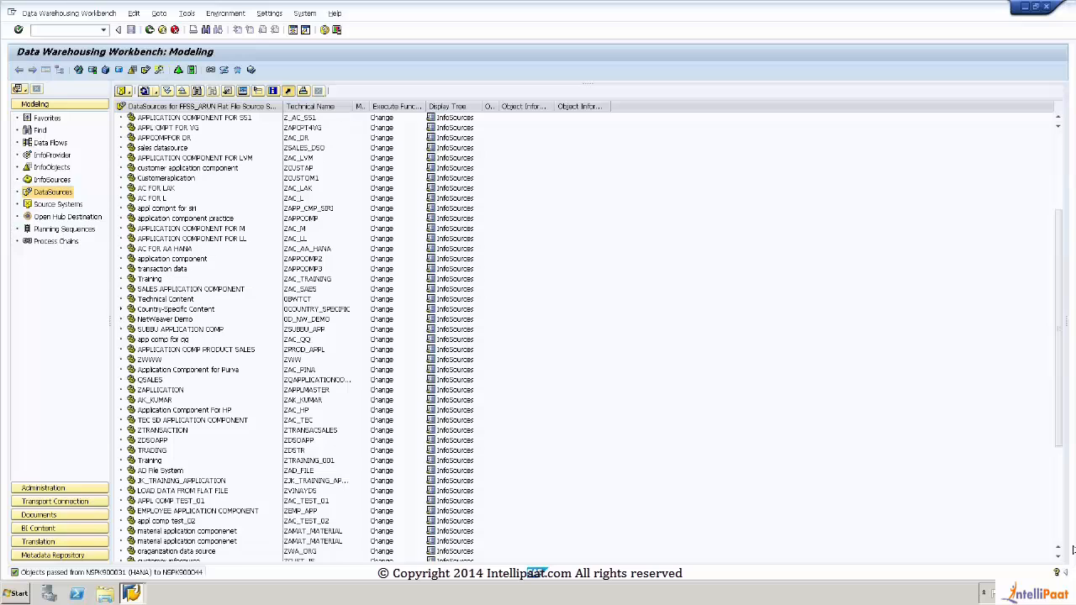
scroll(1057, 386, down, 7)
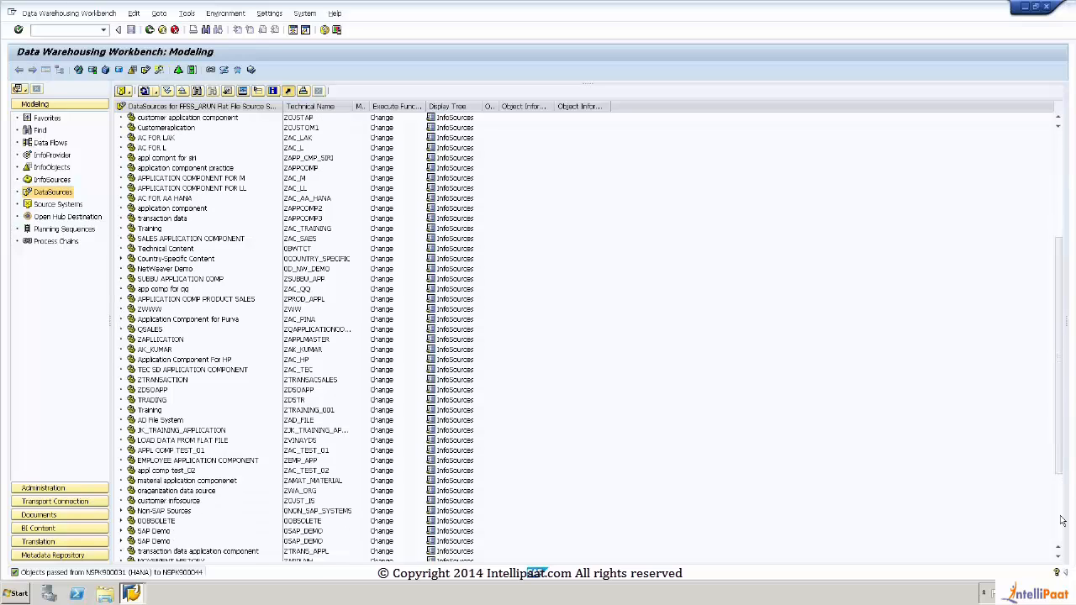
scroll(825, 511, down, 6)
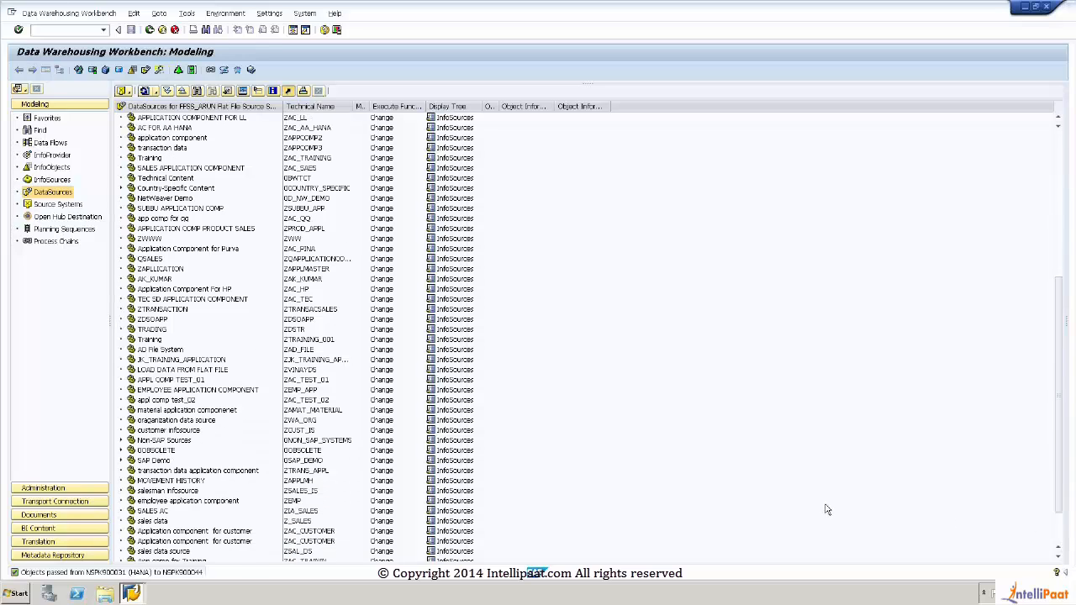
scroll(828, 509, down, 1)
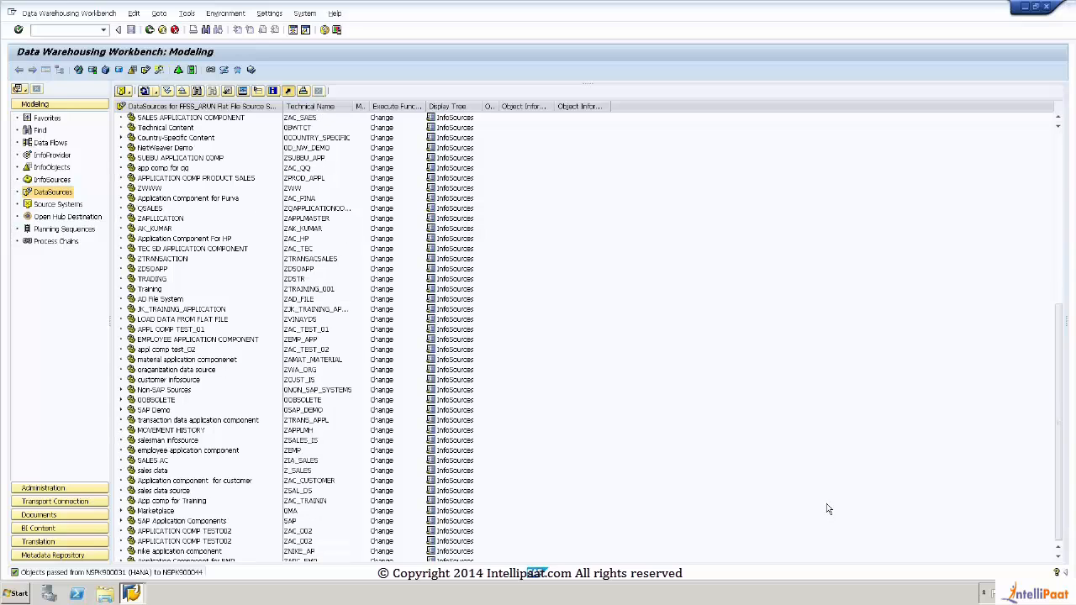
scroll(828, 509, up, 10)
scroll(828, 509, down, 10)
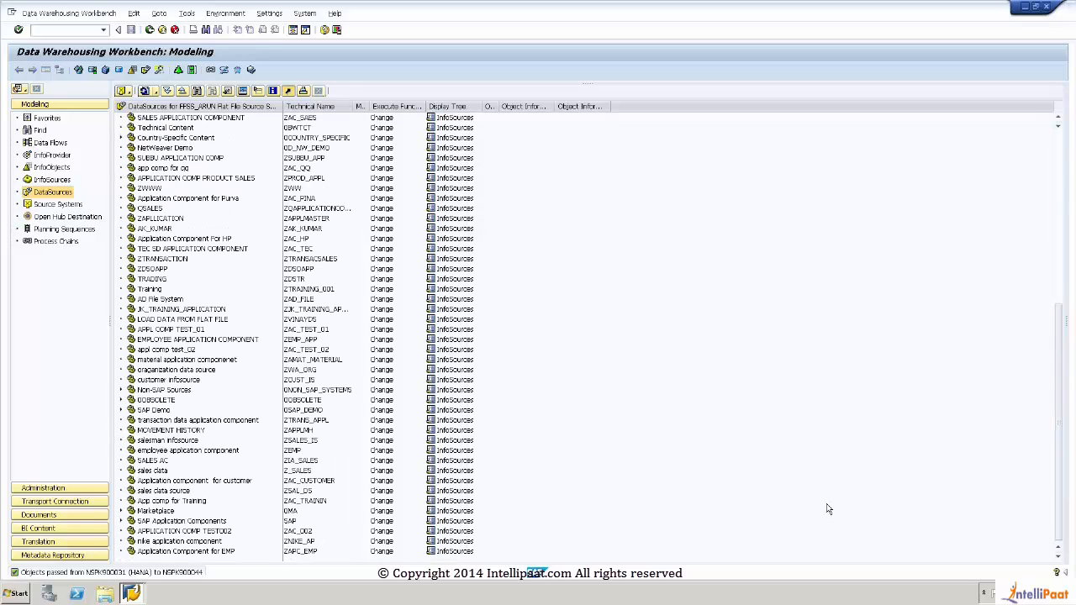
click(160, 552)
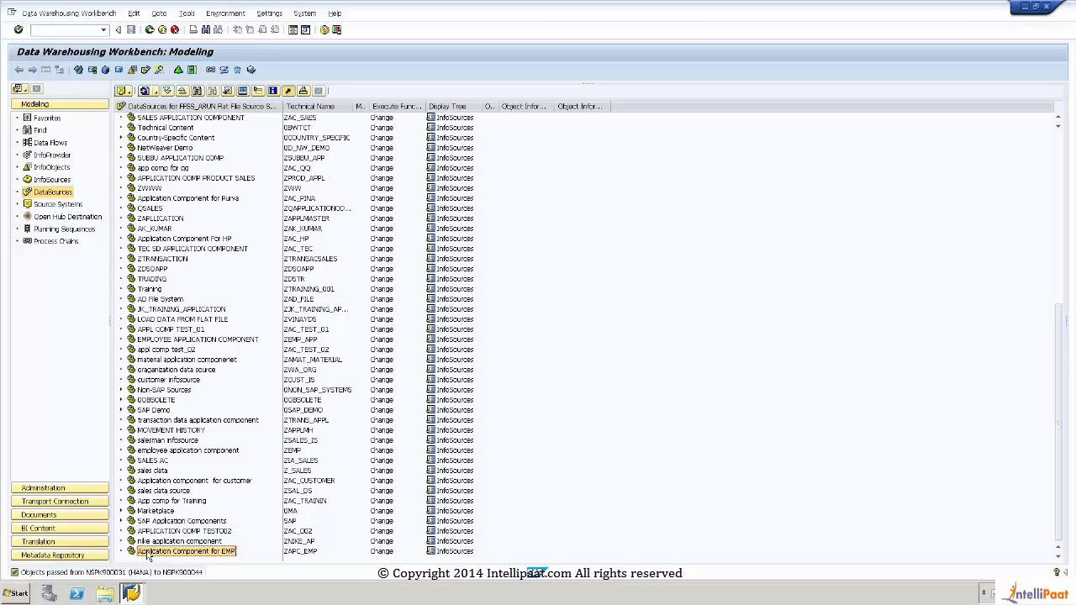
right_click(219, 557)
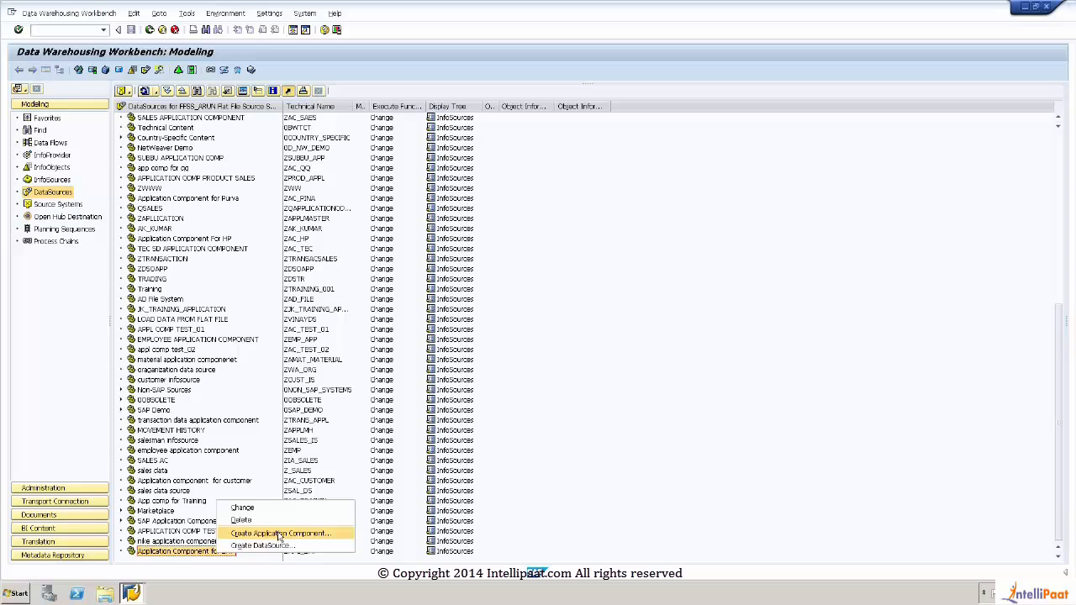
Step: Examine the Financial Supply Chain Management InfoArea in the InfoObjects tree, including its subareas and available actions
click(69, 169)
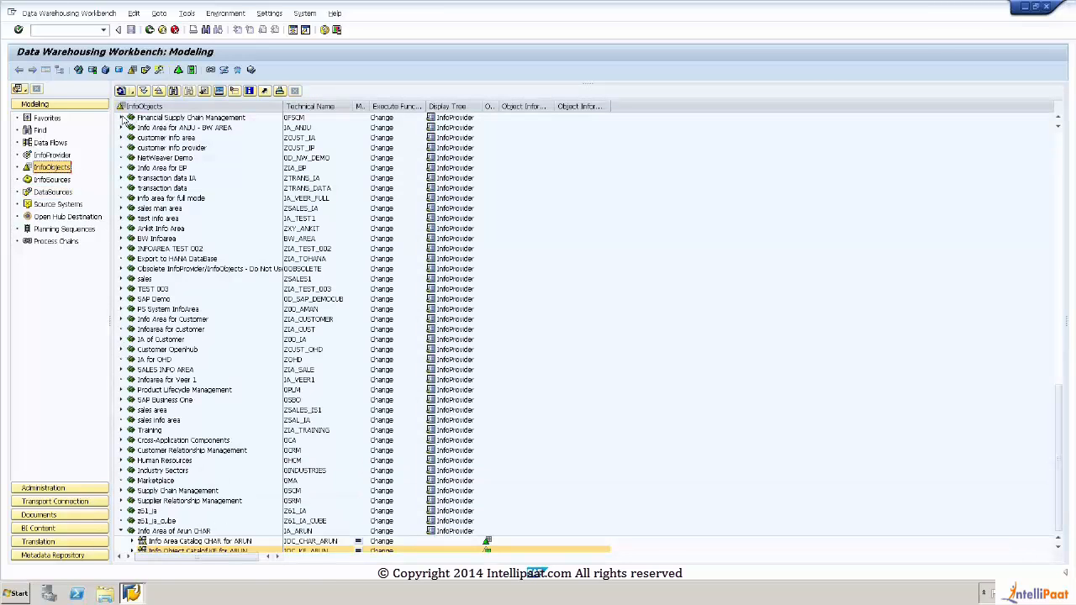
click(122, 119)
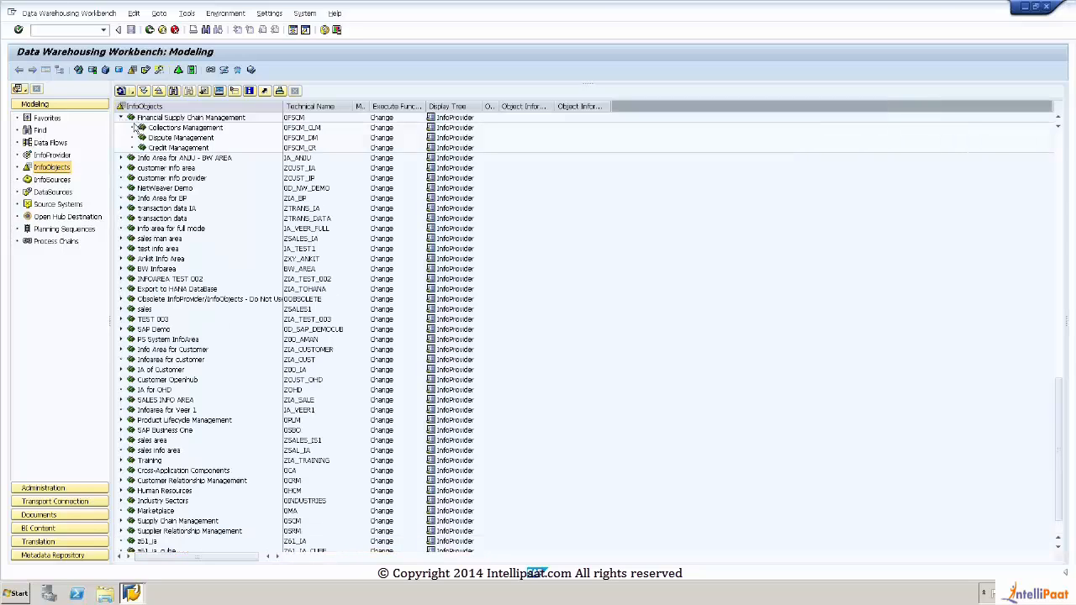
click(136, 120)
right_click(136, 121)
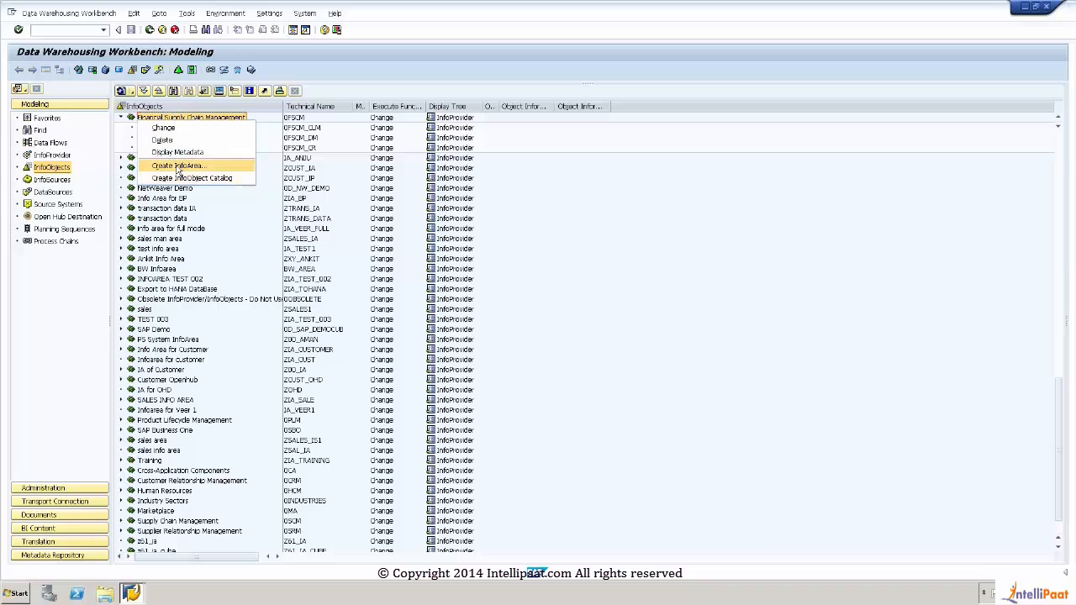
click(123, 122)
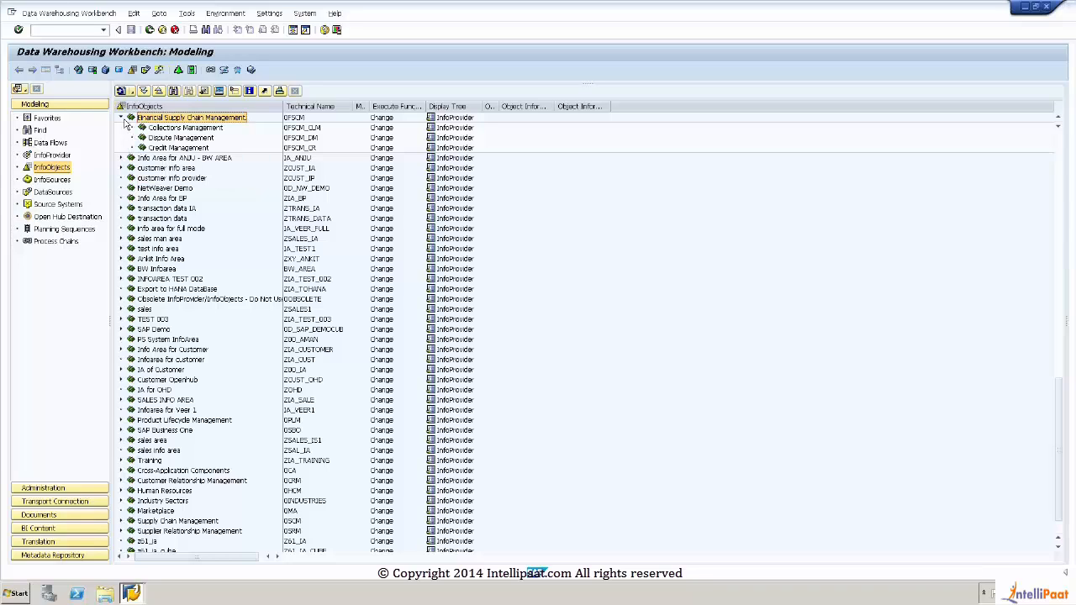
click(122, 119)
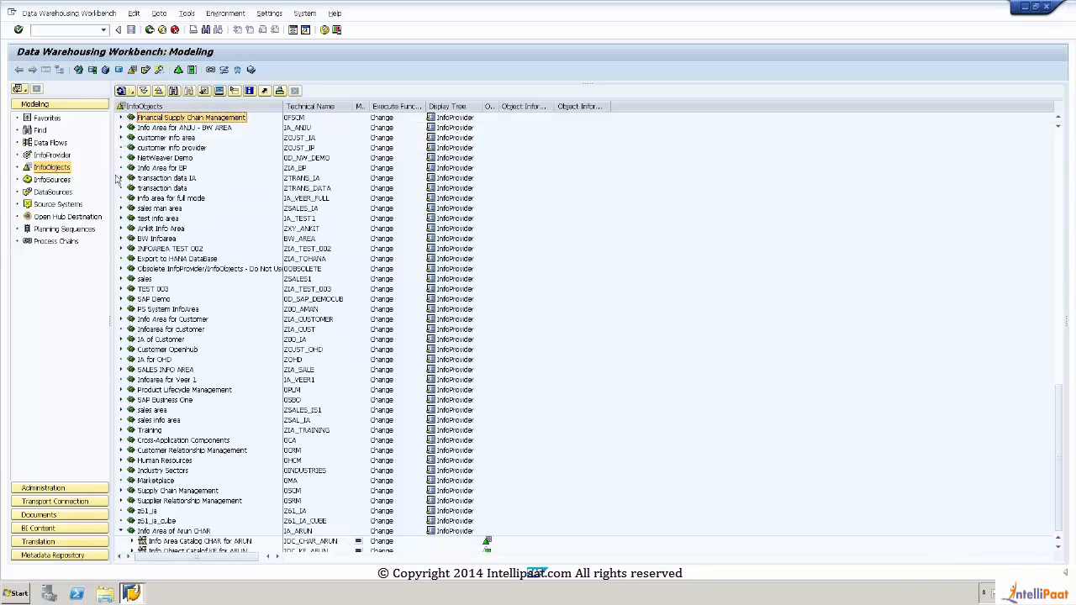
Step: Start a new DataSource under Application Component for EMP in the DataSources tree and name it ZDS_EMP
click(52, 192)
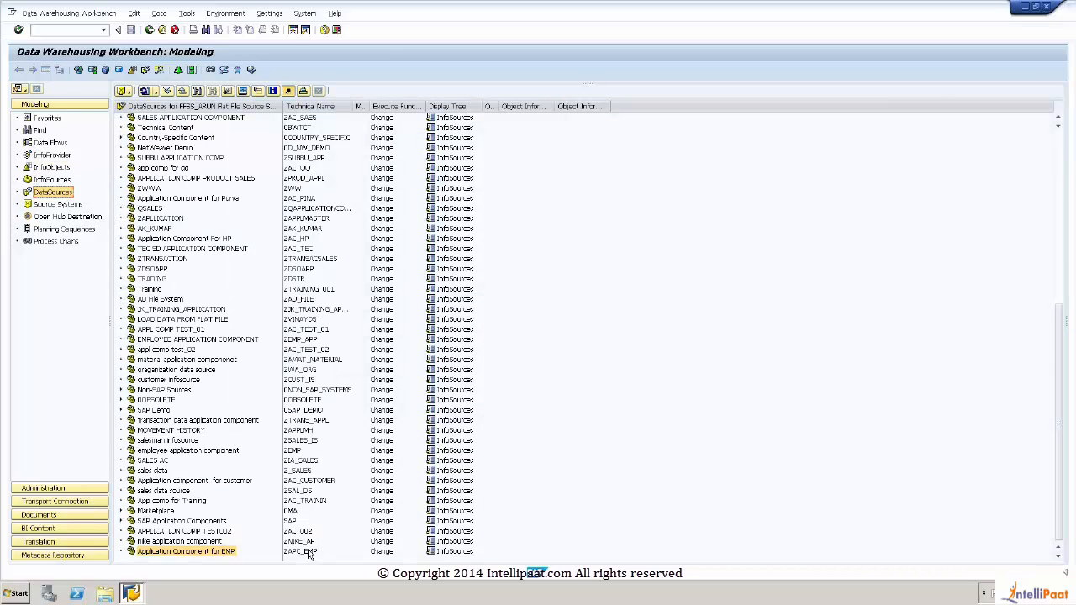
right_click(186, 553)
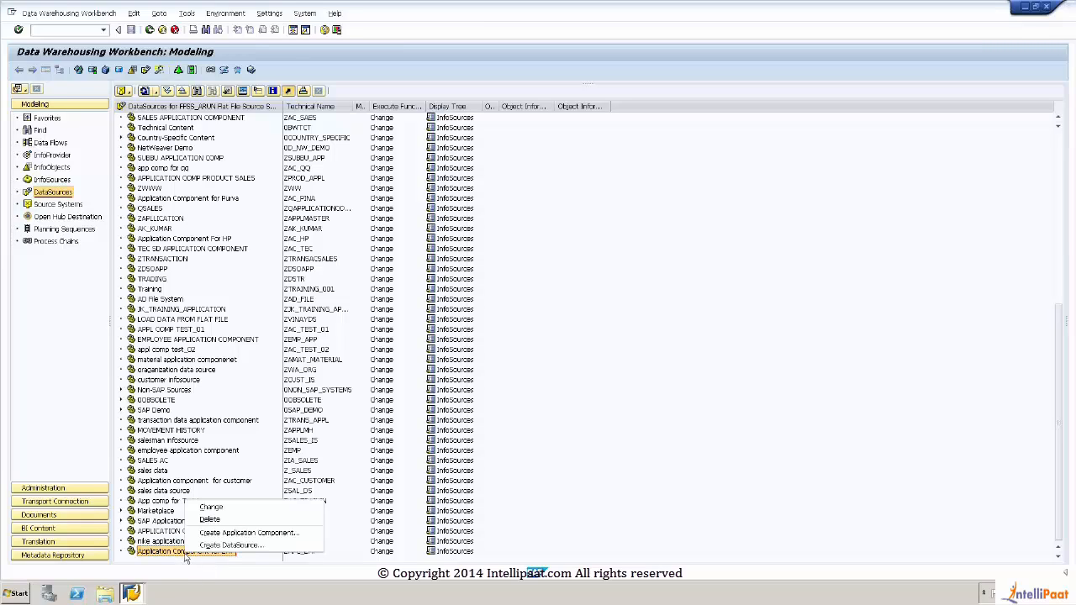
click(227, 546)
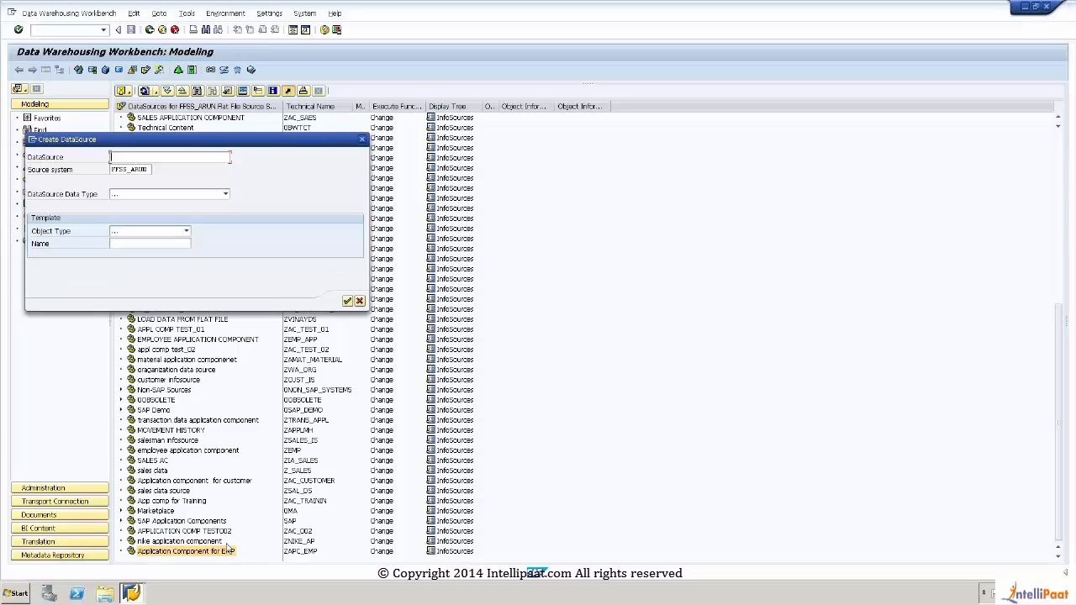
drag(226, 139, 471, 136)
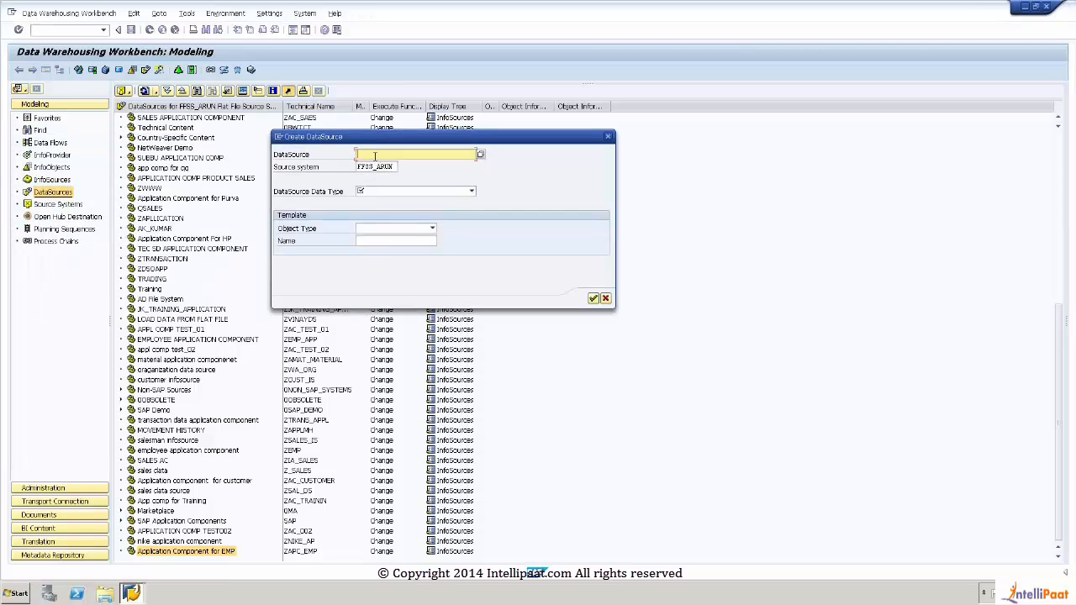
text(ZDS_EMP)
drag(395, 167, 327, 168)
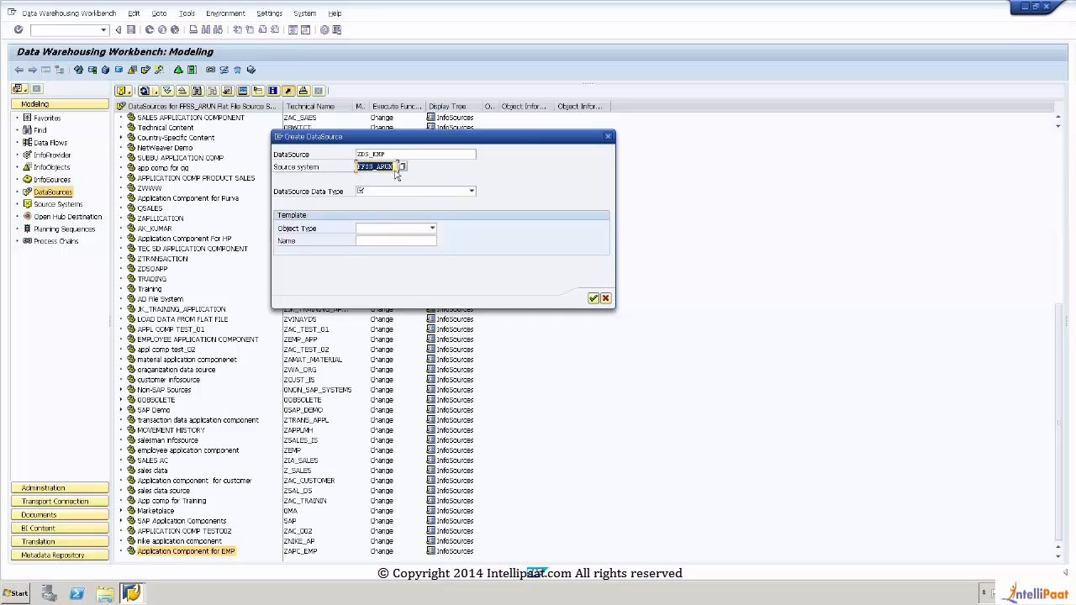
click(359, 155)
double_click(359, 155)
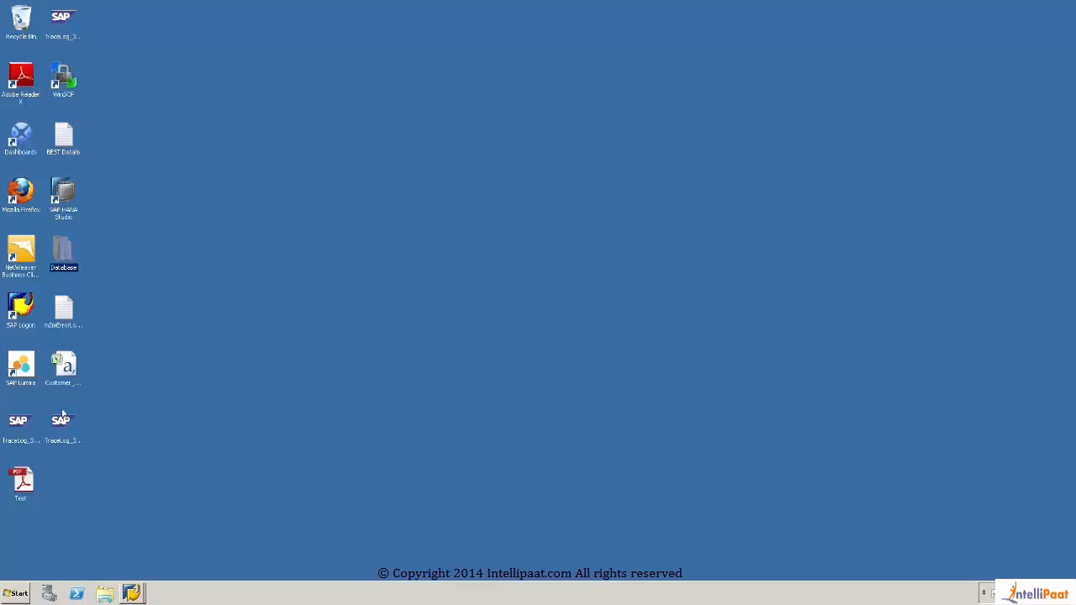
Step: Duplicate the EMP comma separated values file within the desktop's Database folder
double_click(61, 254)
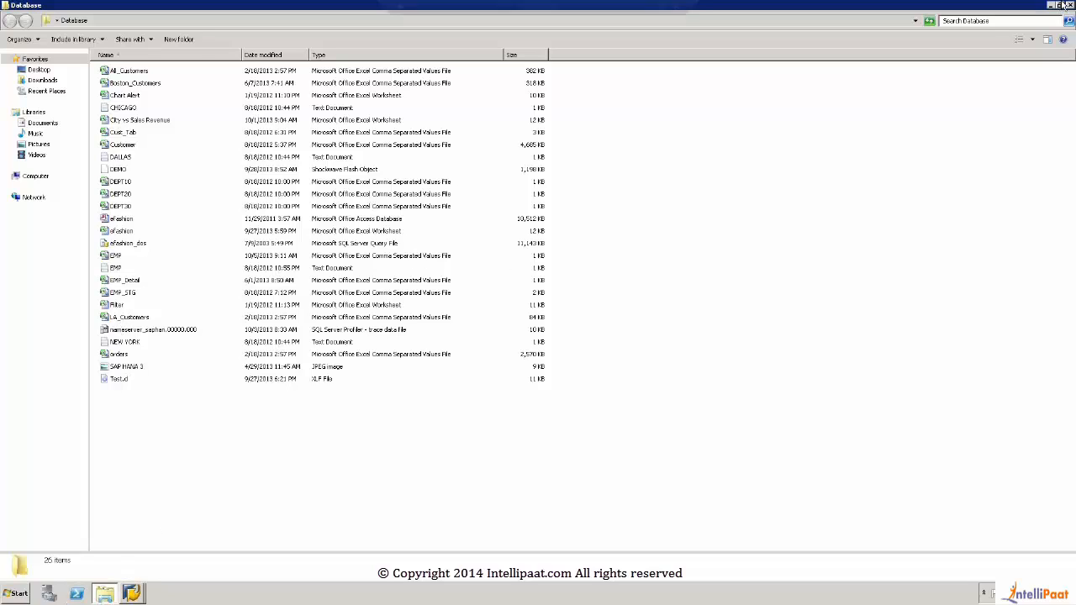
click(112, 257)
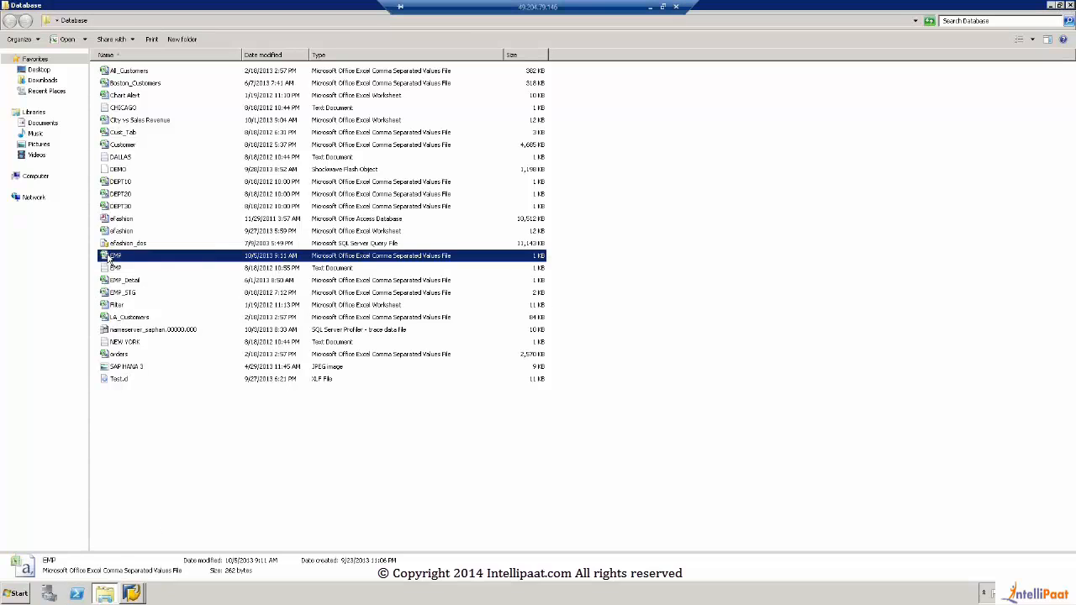
right_click(110, 255)
click(131, 384)
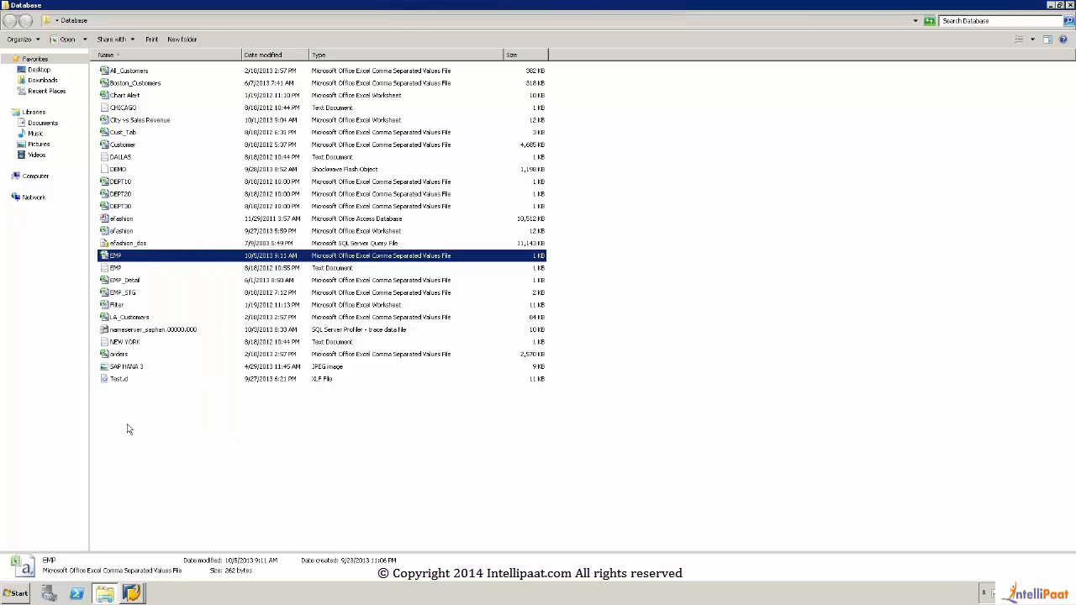
click(127, 424)
right_click(127, 429)
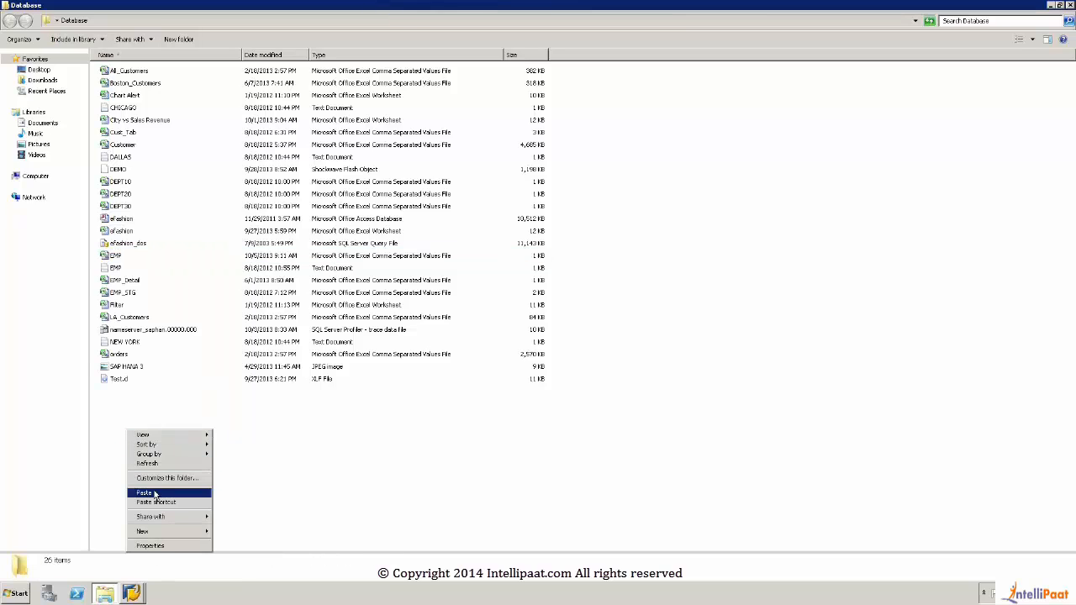
click(157, 495)
Step: Rename the copied EMP file as EMP - Masterdata
right_click(138, 259)
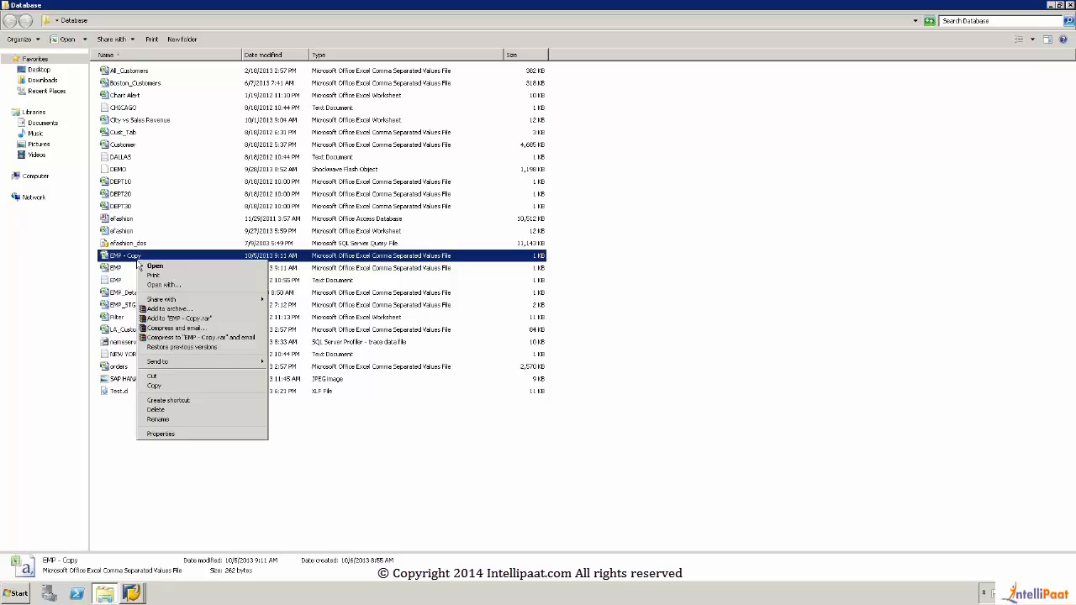
click(160, 420)
click(144, 256)
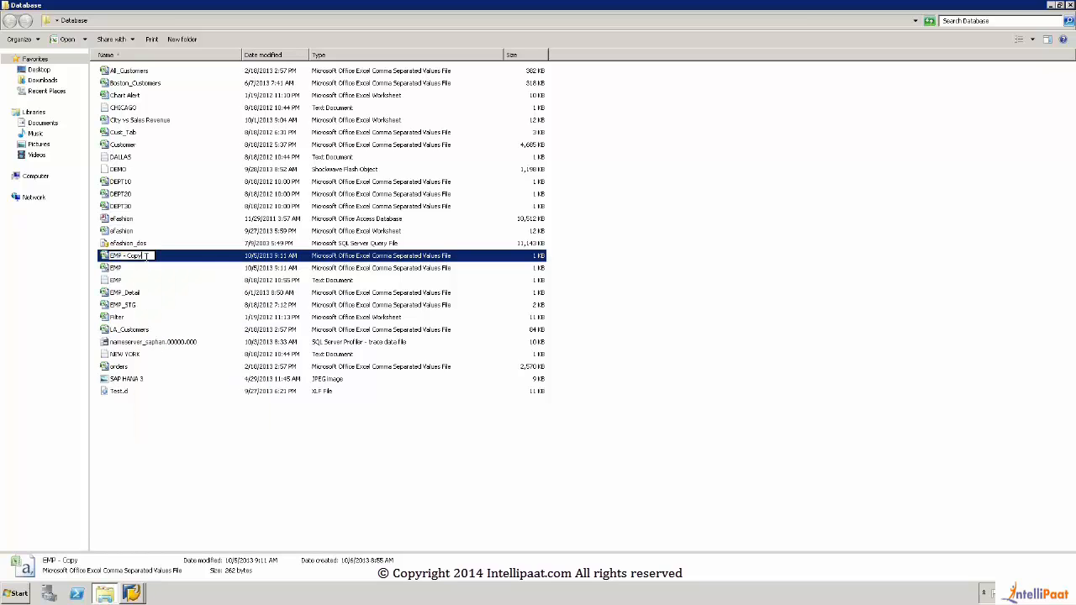
key(BackSpace)
key(BackSpace)
key(BackSpace)
key(BackSpace)
text(MasterData aaaaa)
key(BackSpace)
key(BackSpace)
key(BackSpace)
key(BackSpace)
key(BackSpace)
key(BackSpace)
click(223, 430)
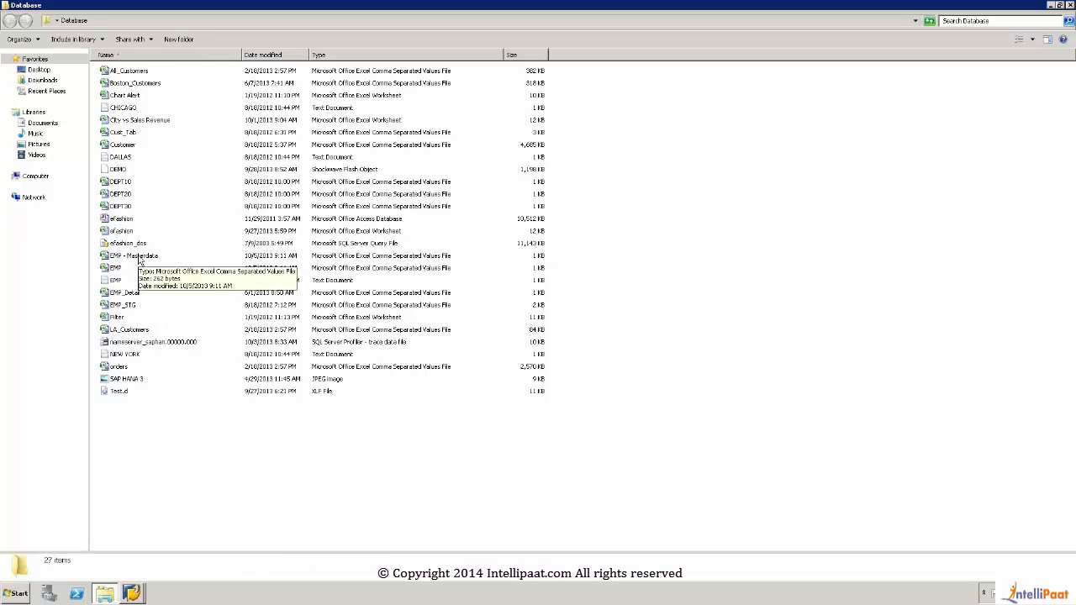
Step: Start Microsoft Excel and open the EMP - Masterdata file from the desktop's Database folder, with all file types shown
click(17, 594)
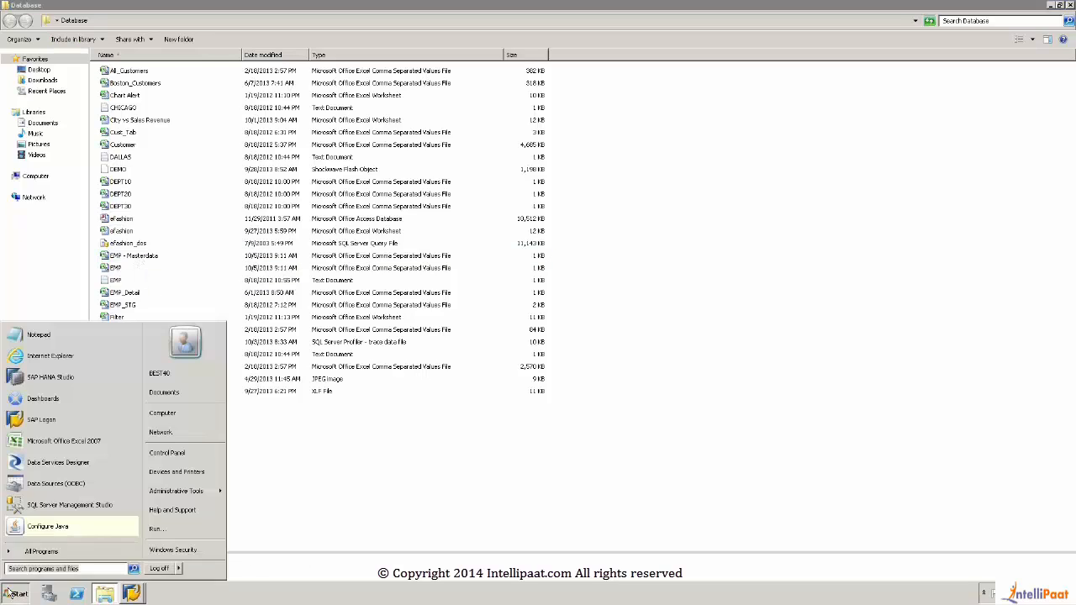
click(52, 442)
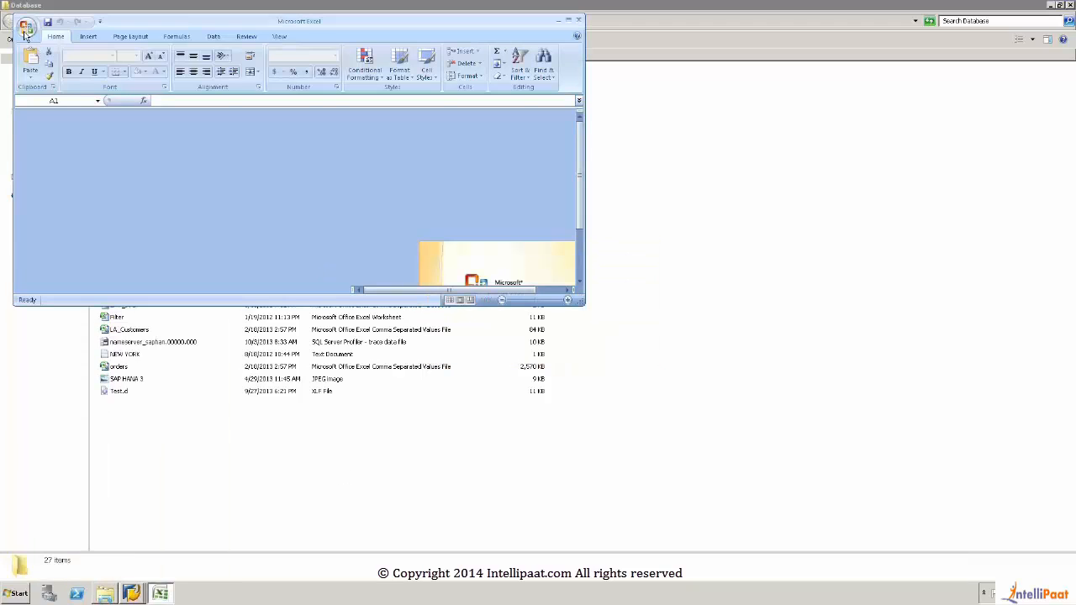
click(26, 26)
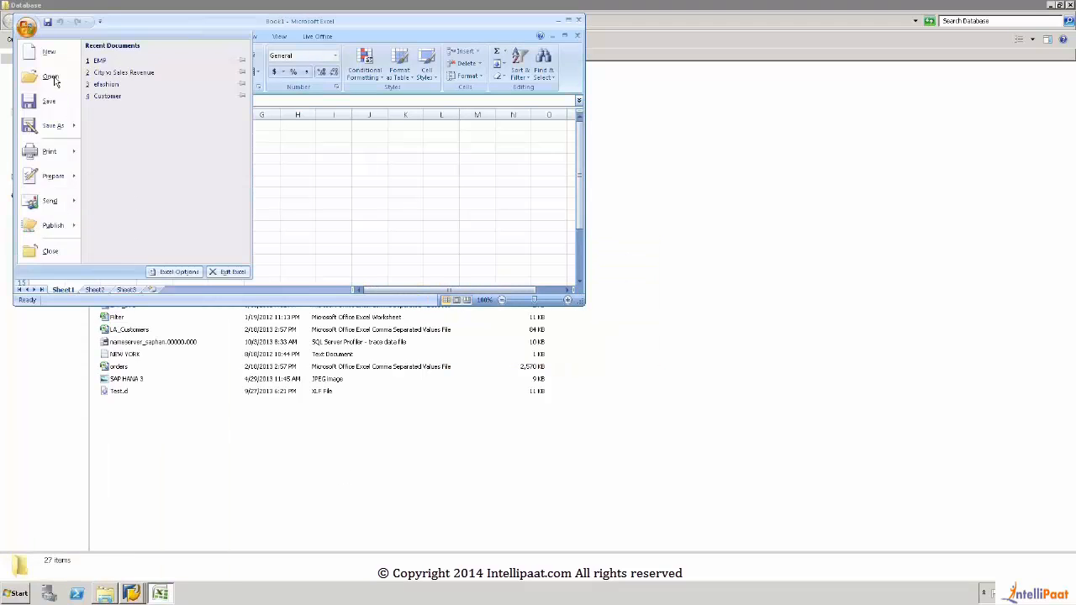
click(262, 202)
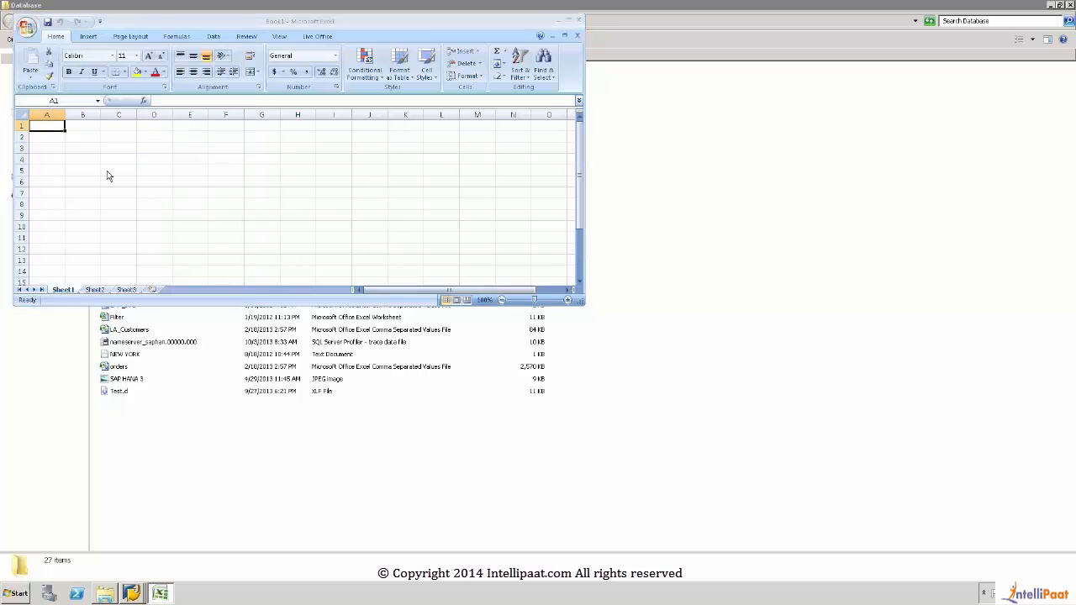
key(ctrl+o)
click(59, 107)
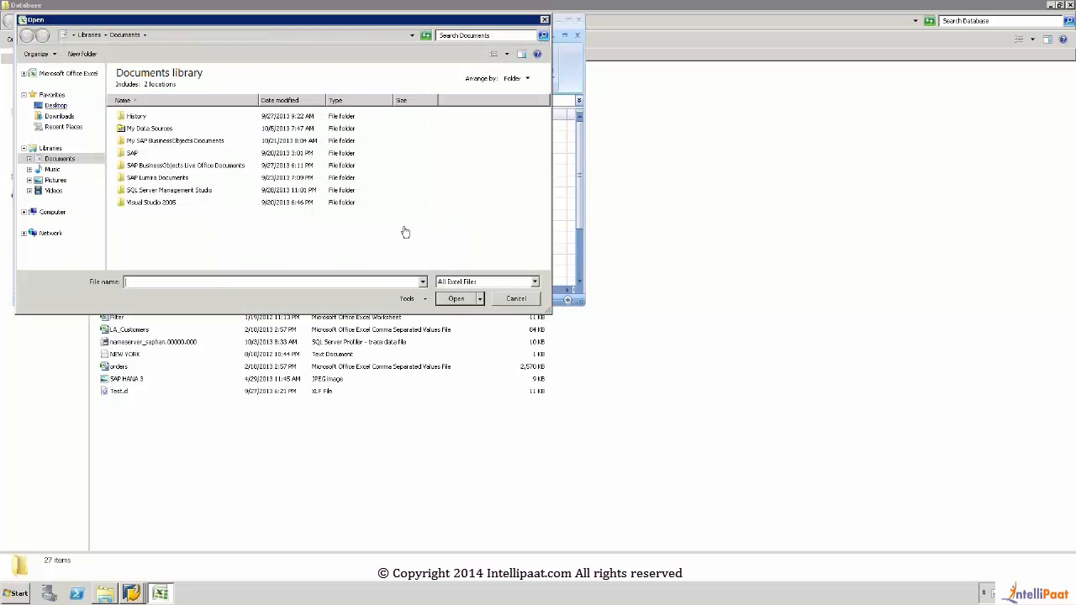
click(486, 286)
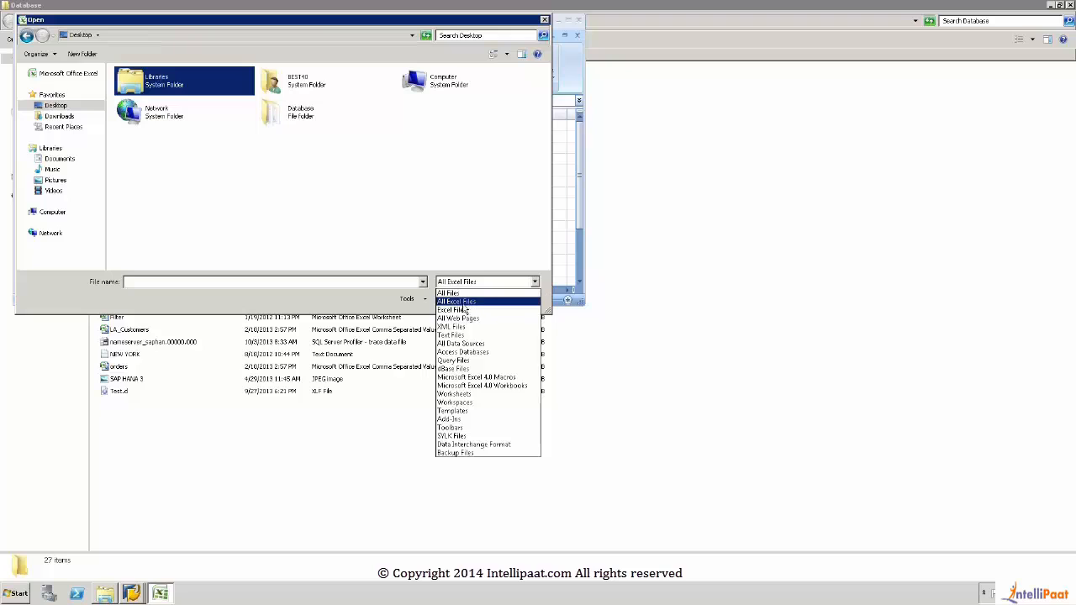
click(450, 292)
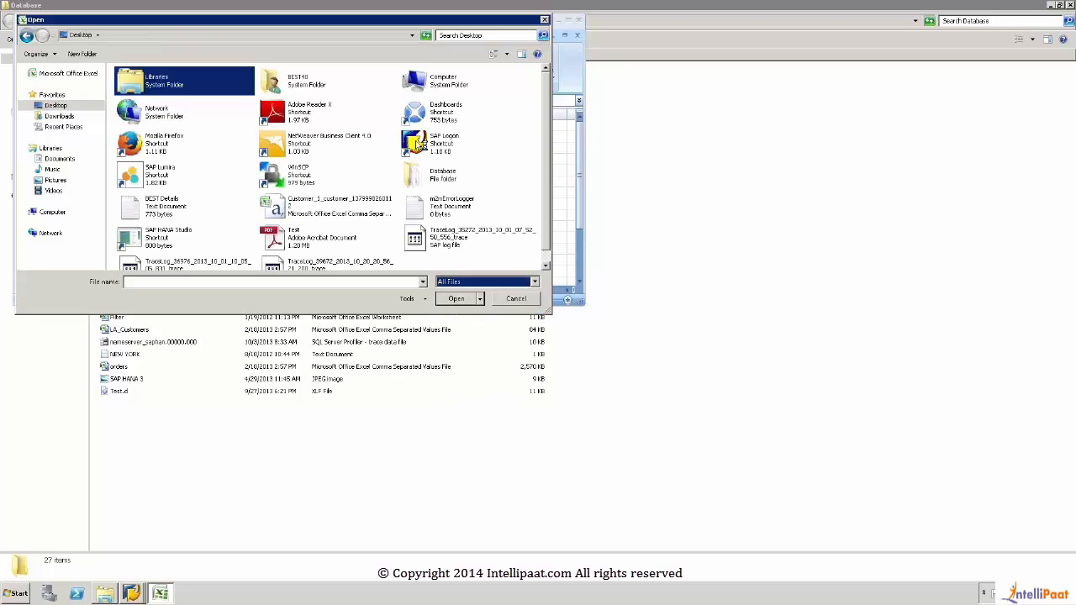
double_click(439, 175)
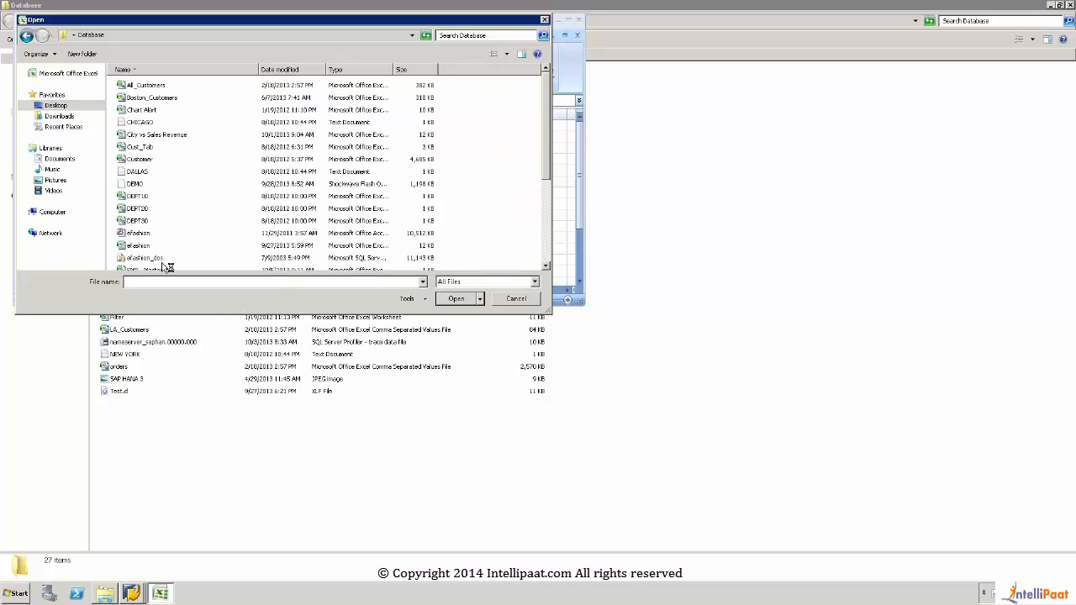
click(547, 265)
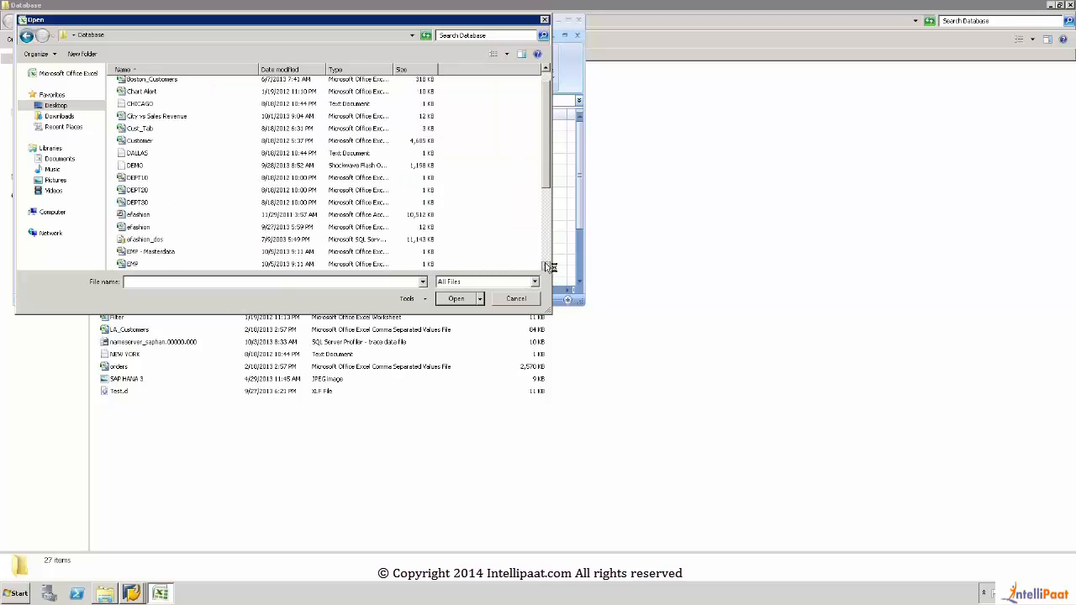
click(150, 252)
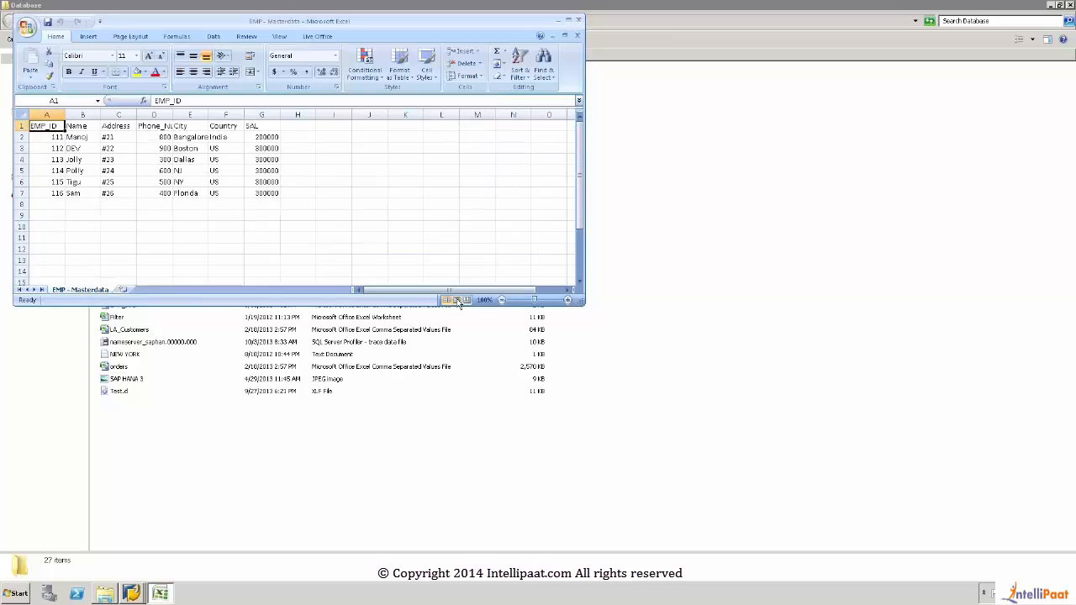
Step: Clear the SAL column's contents in G1:G7 and save EMP - Masterdata, keeping the CSV format
drag(260, 125, 271, 201)
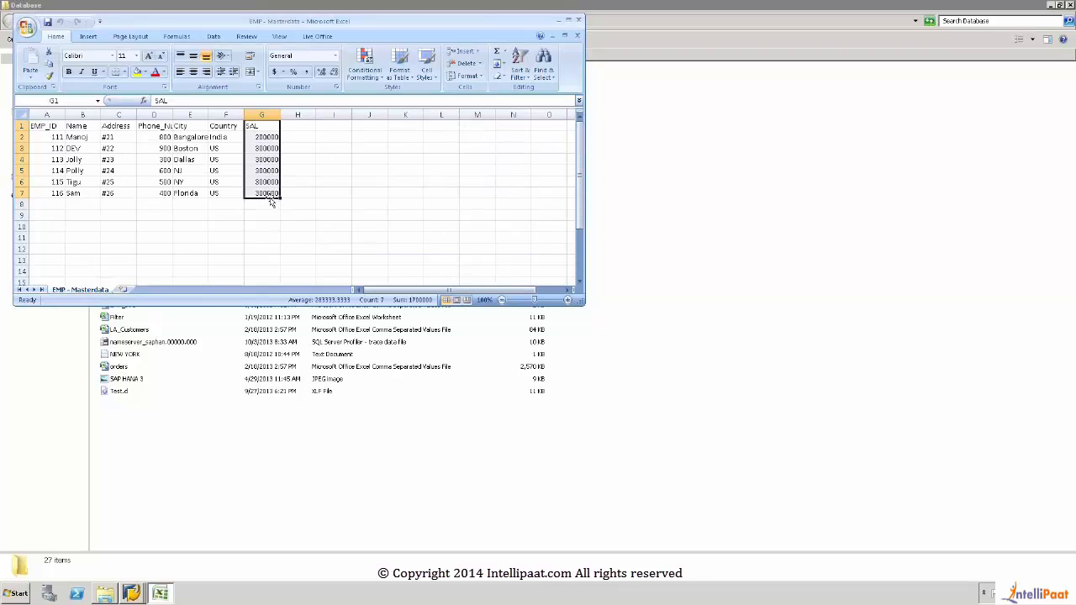
key(Delete)
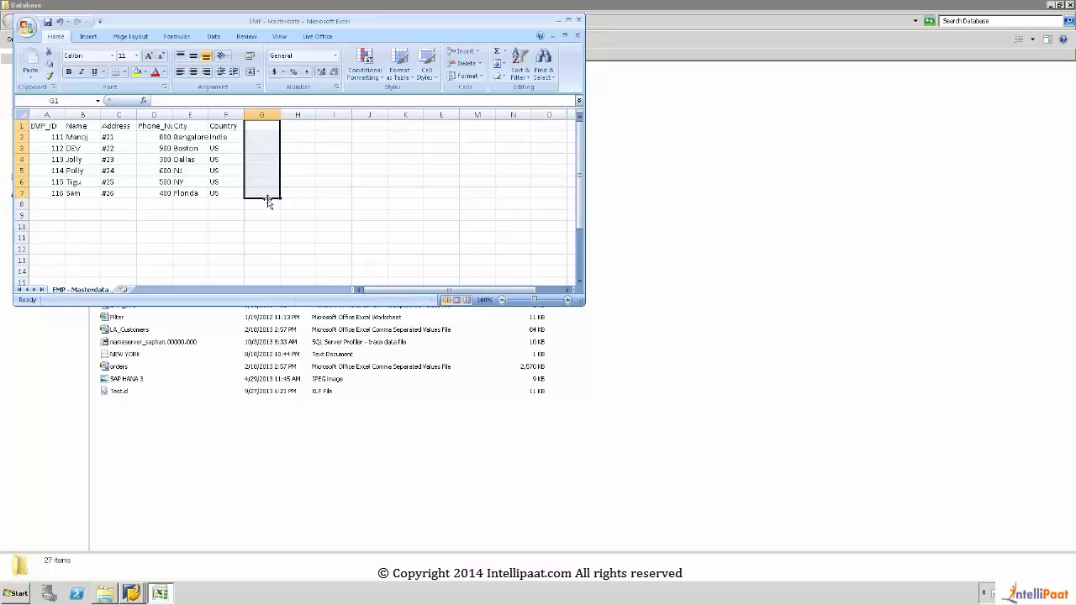
click(47, 23)
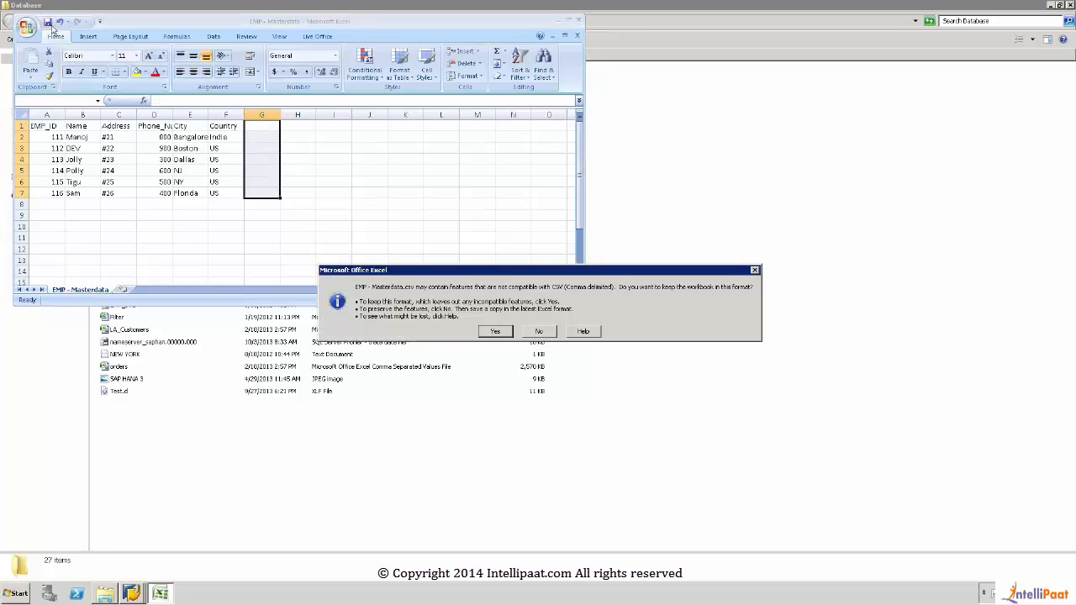
click(495, 331)
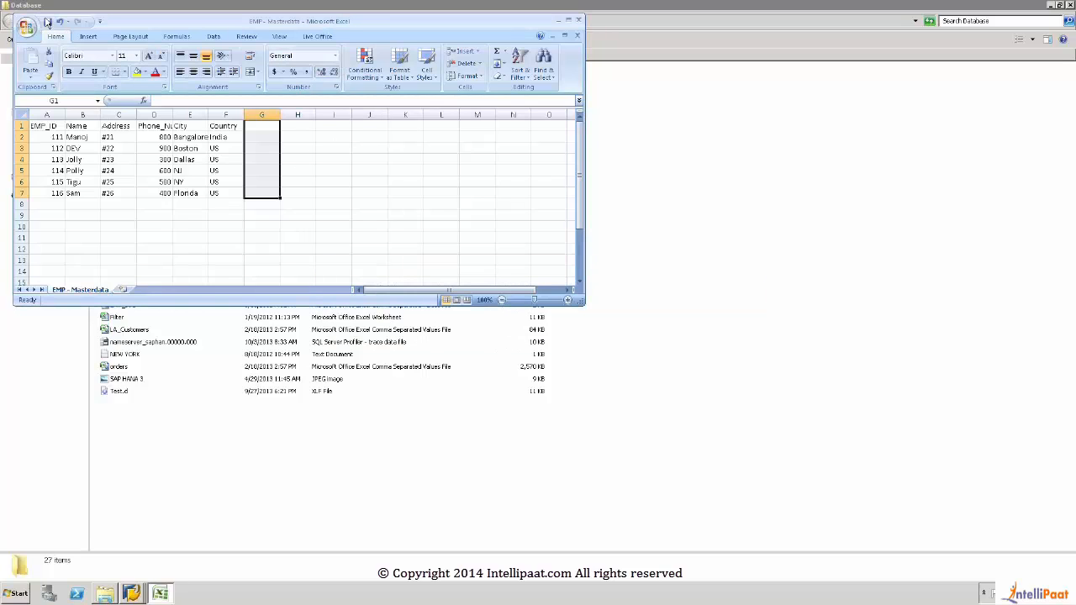
click(47, 23)
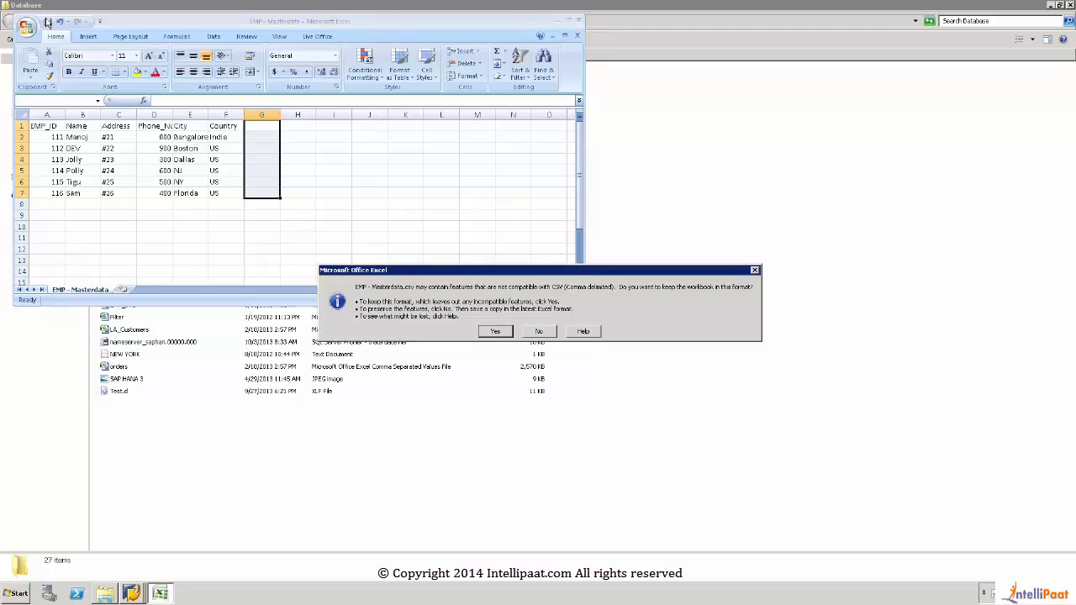
click(497, 333)
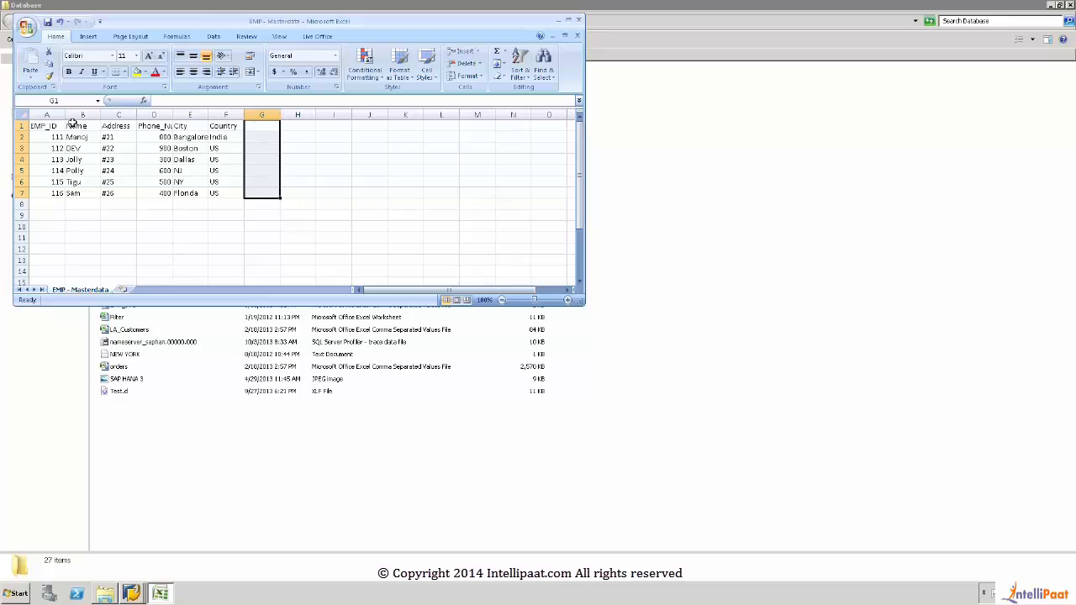
click(52, 26)
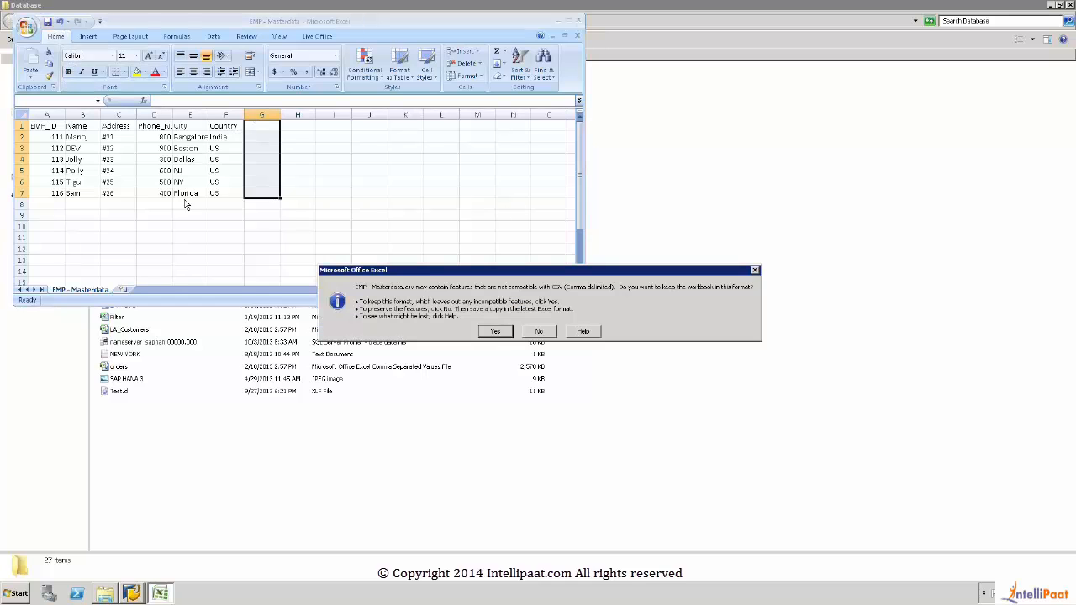
click(498, 333)
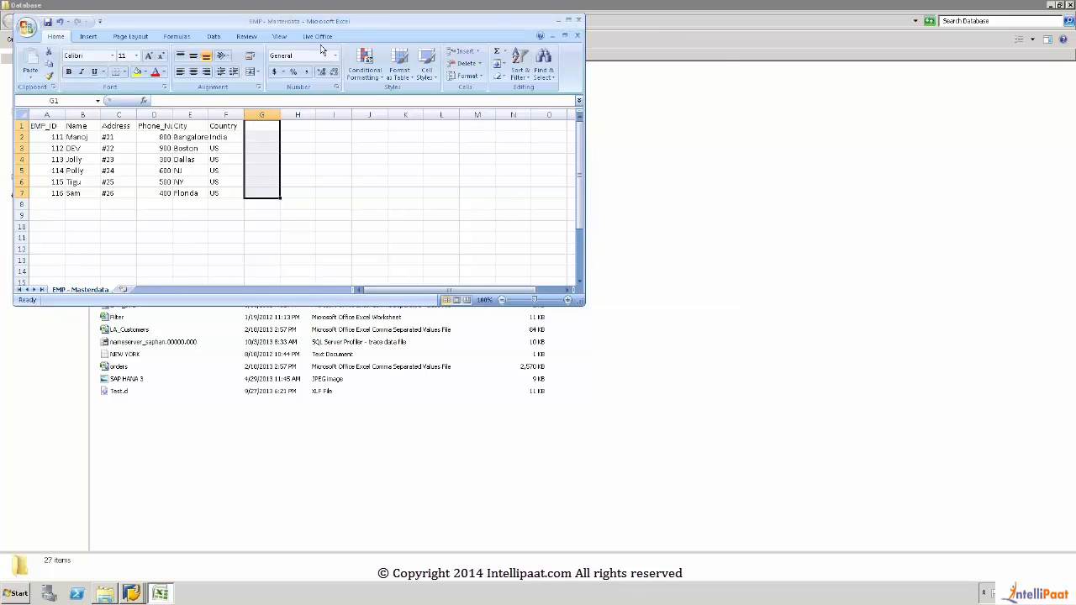
Step: Close Excel, replacing the existing EMP - Masterdata file as CSV (Comma delimited), and close the Database folder to return to SAP
click(578, 20)
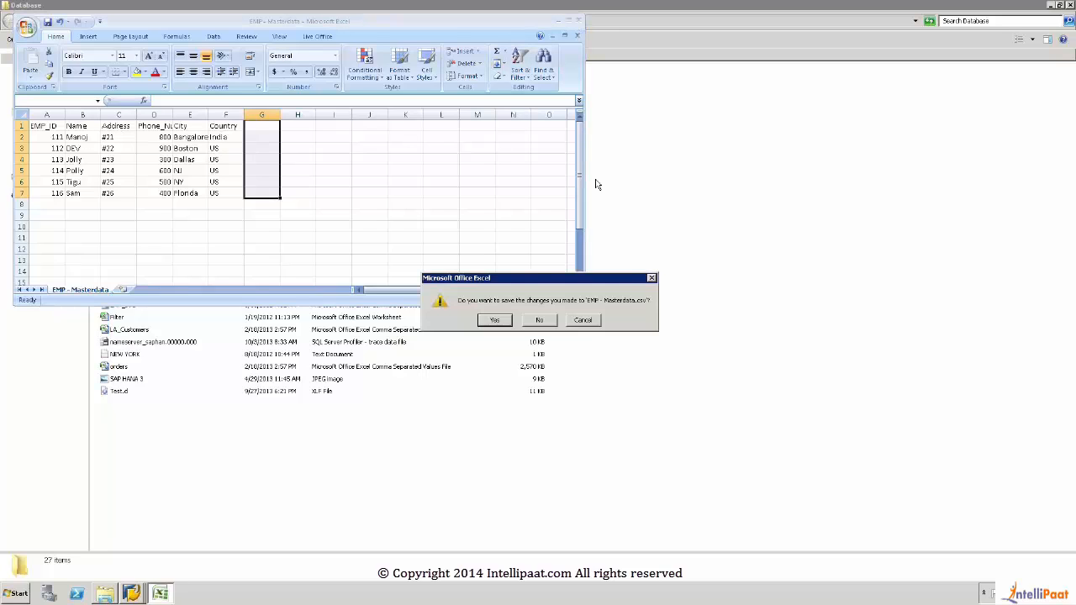
click(508, 324)
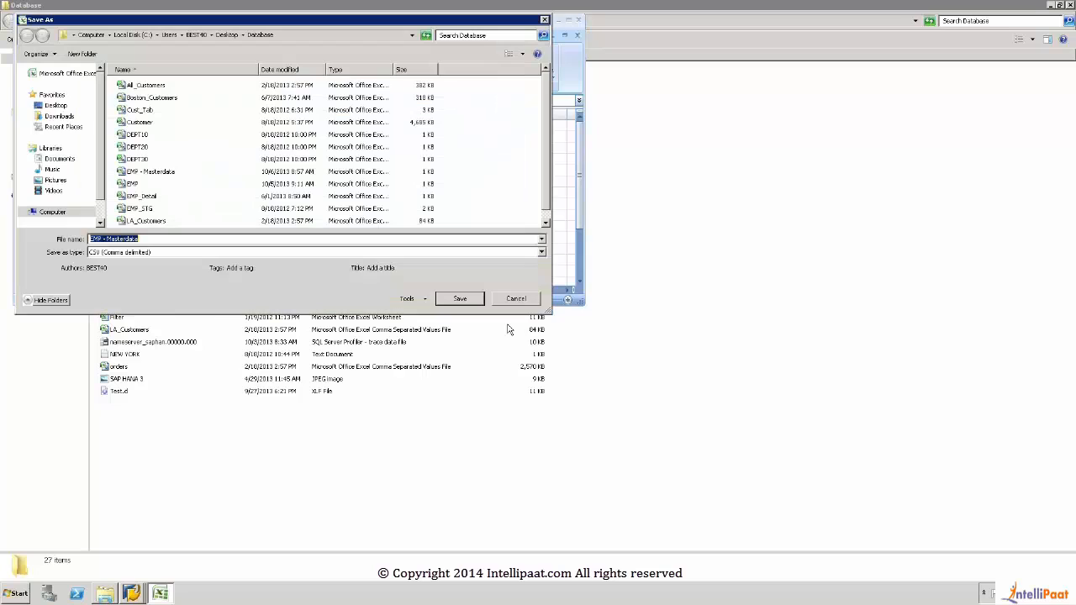
click(474, 301)
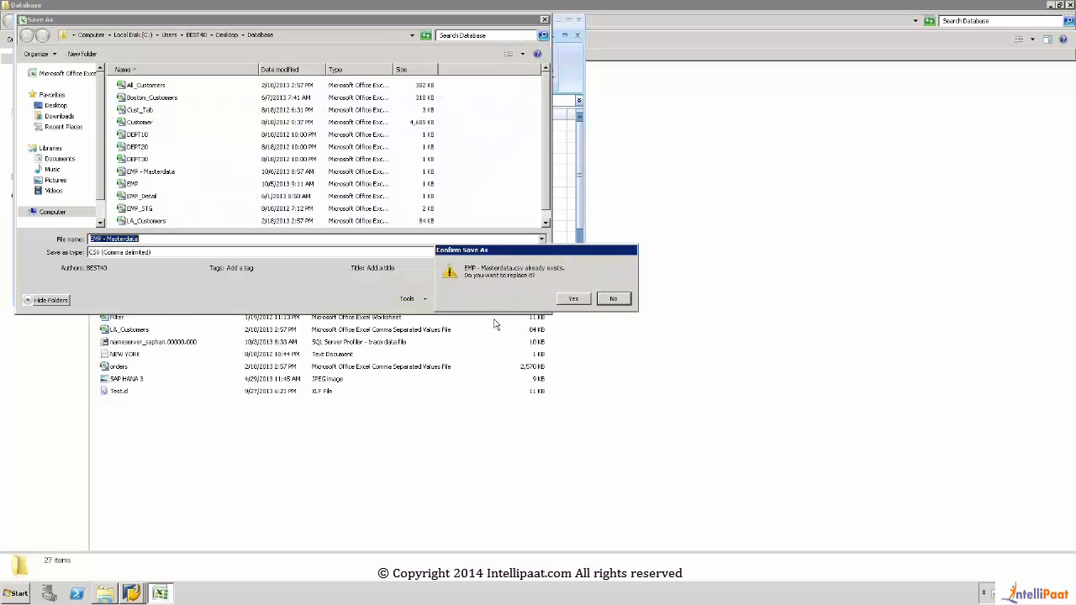
click(578, 305)
click(507, 333)
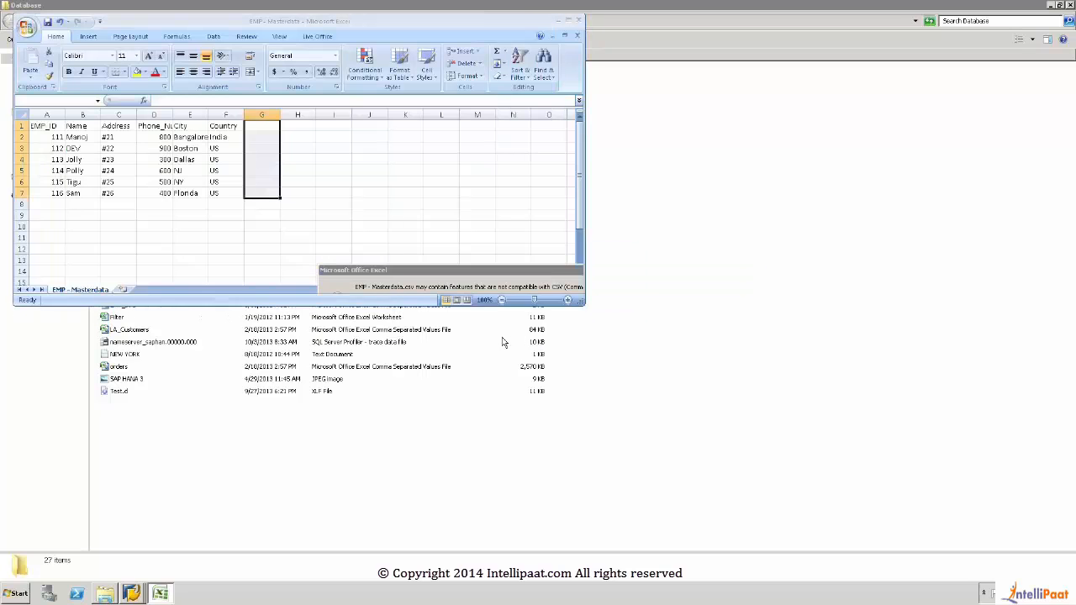
click(1069, 8)
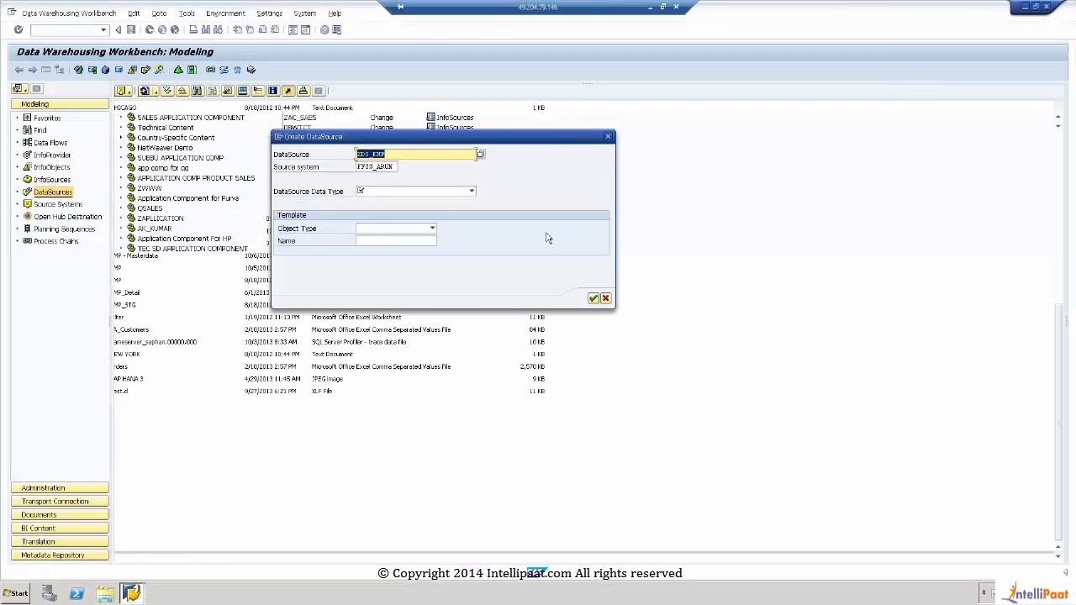
Step: Create the ZDS_EMP DataSource with data type Transaction Data and no template object
click(471, 191)
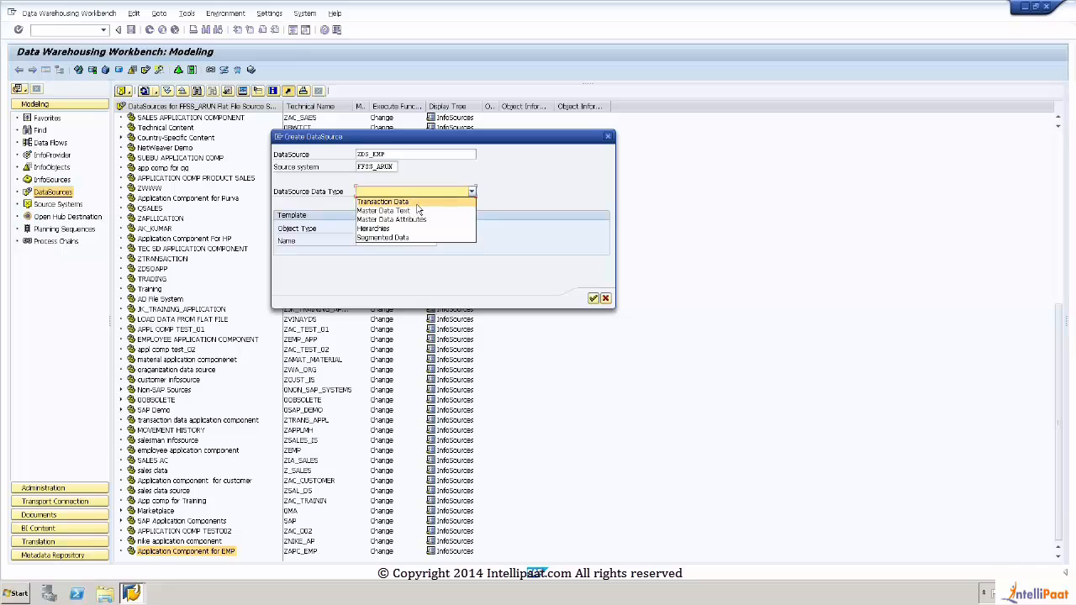
click(416, 203)
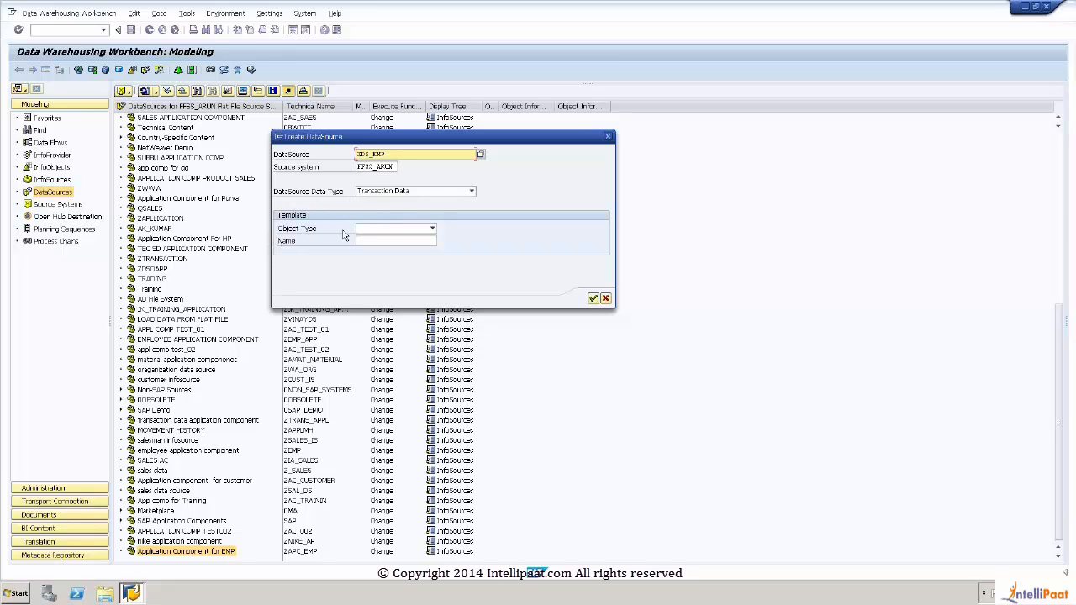
click(433, 229)
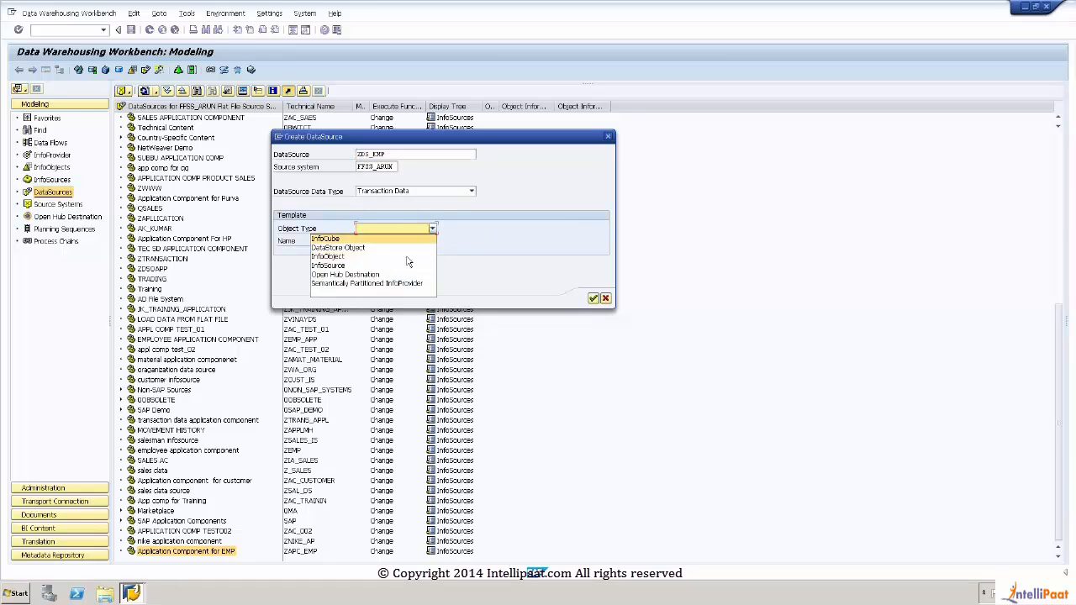
click(481, 224)
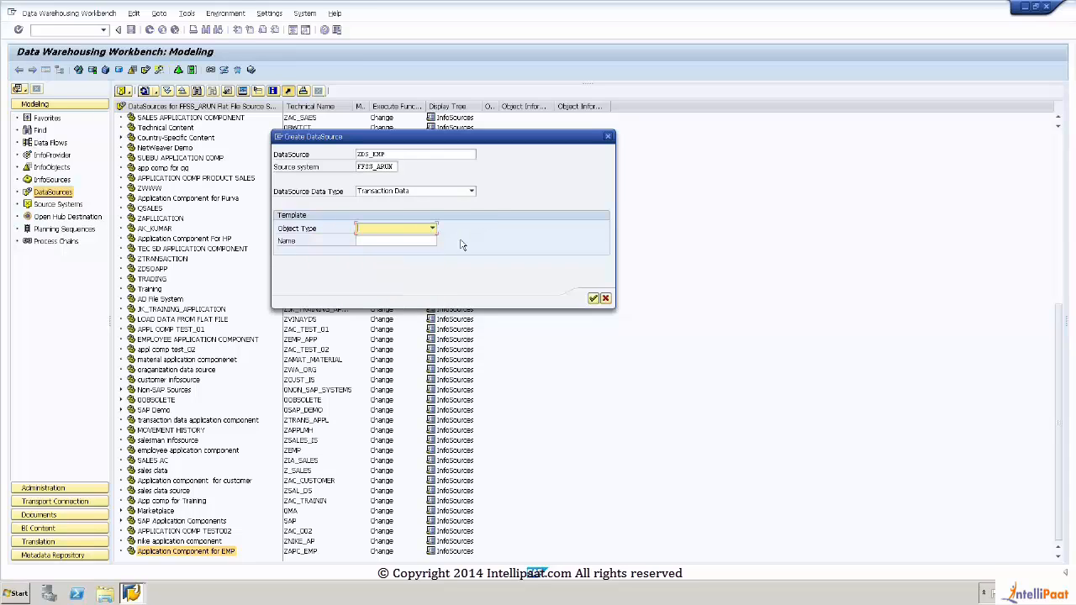
click(594, 299)
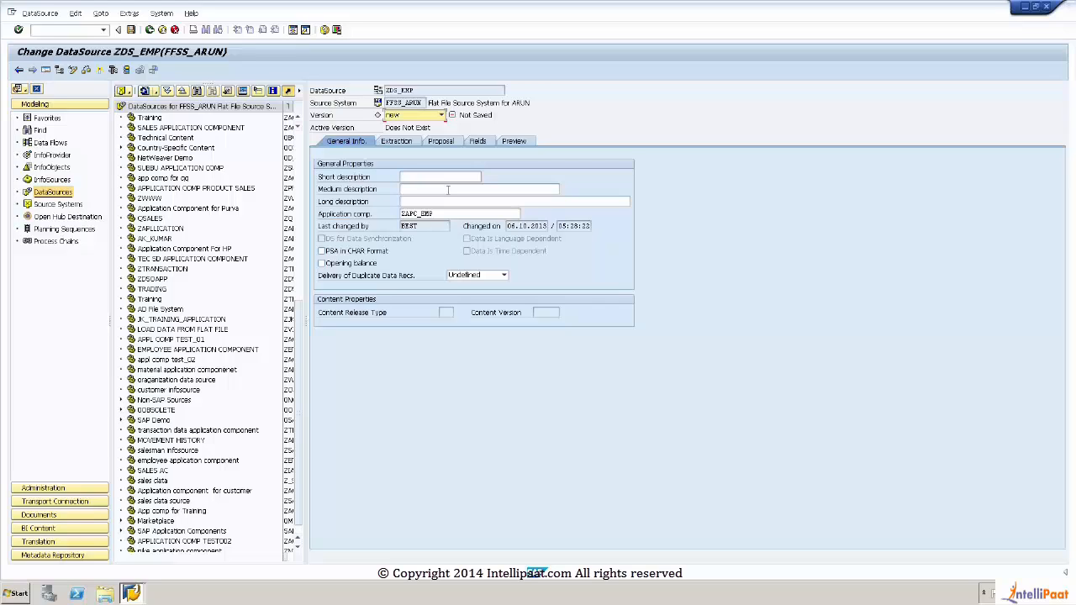
Step: Enter EMP DATA as the DataSource's short, medium and long descriptions
click(423, 176)
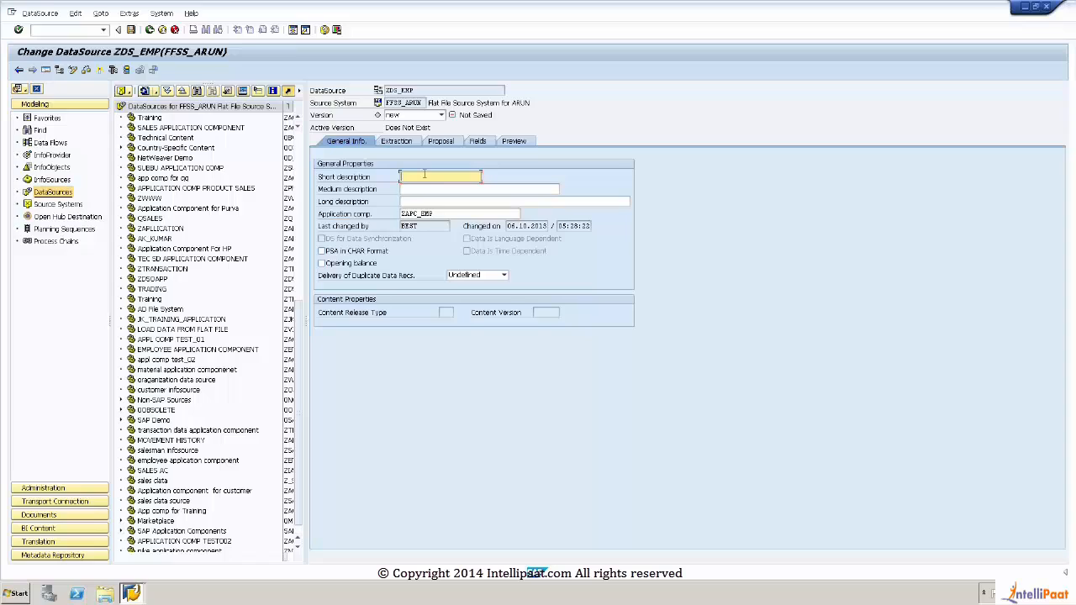
text(EXP DATA)
key(ctrl+a)
key(ctrl+c)
key(Right)
click(422, 189)
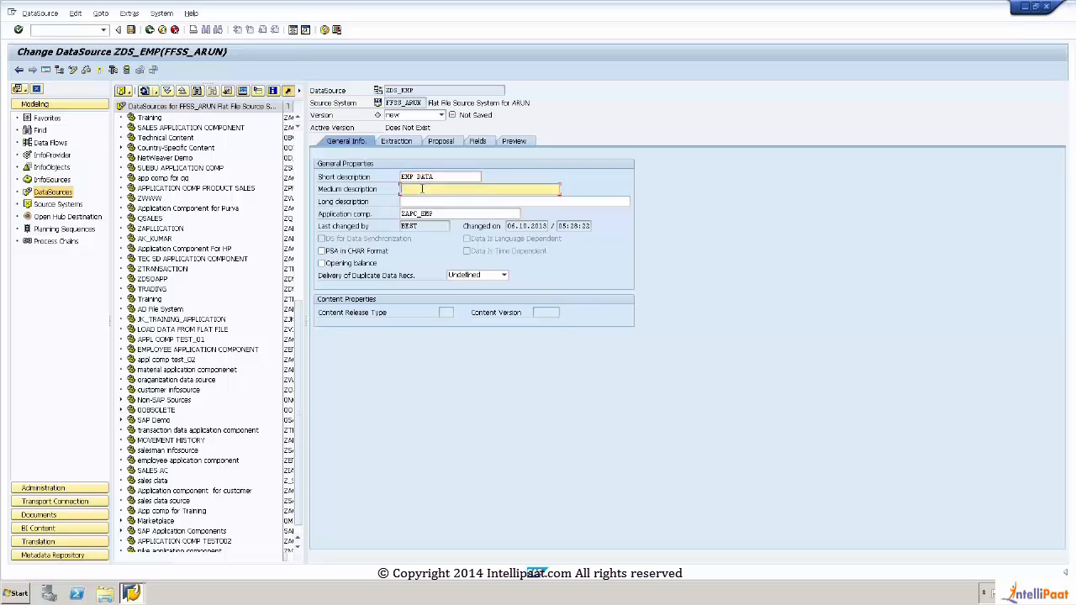
key(ctrl+v)
click(409, 204)
key(ctrl+v)
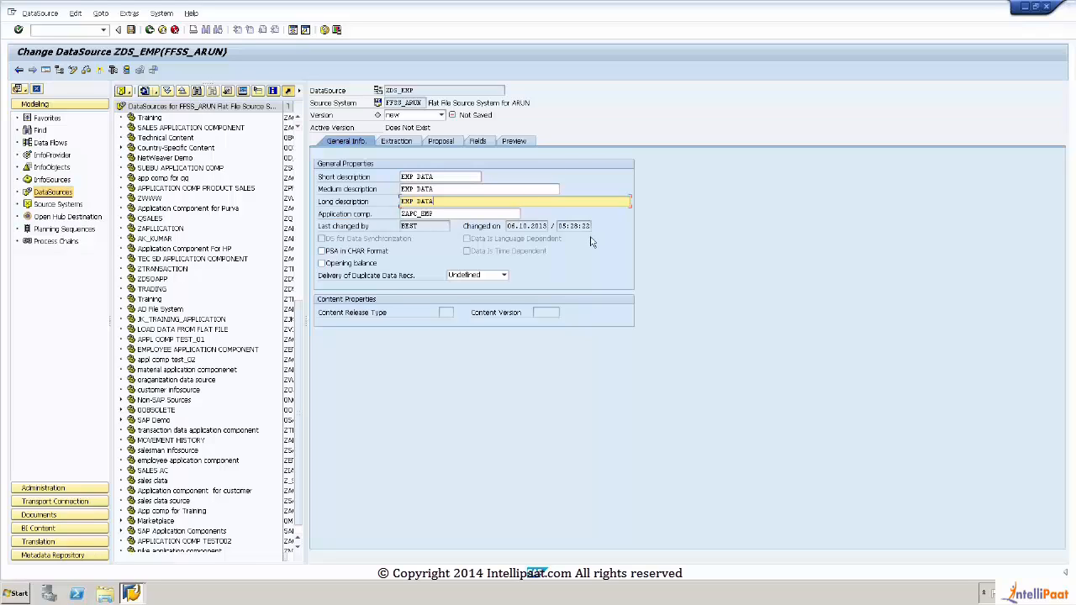
Step: Open the extraction settings of the ZDS_EMP DataSource
click(402, 145)
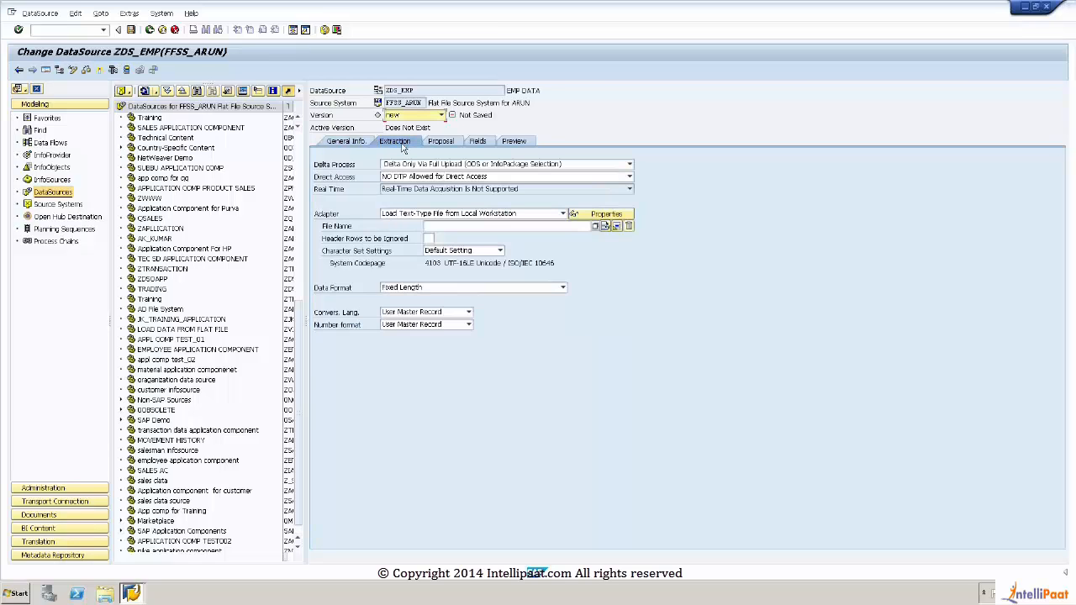